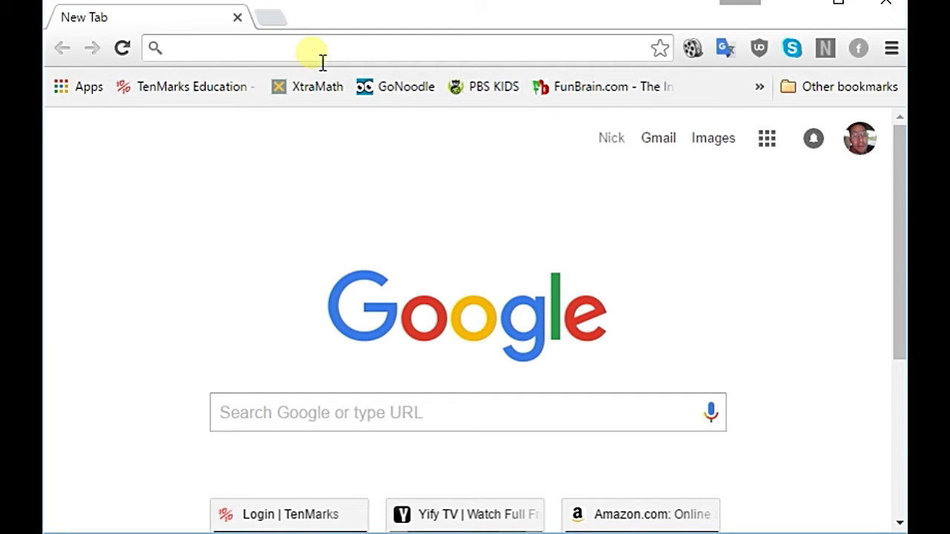
# Step: Load militarycac.com and scroll down to its Installation Steps list
pyautogui.write('mili')
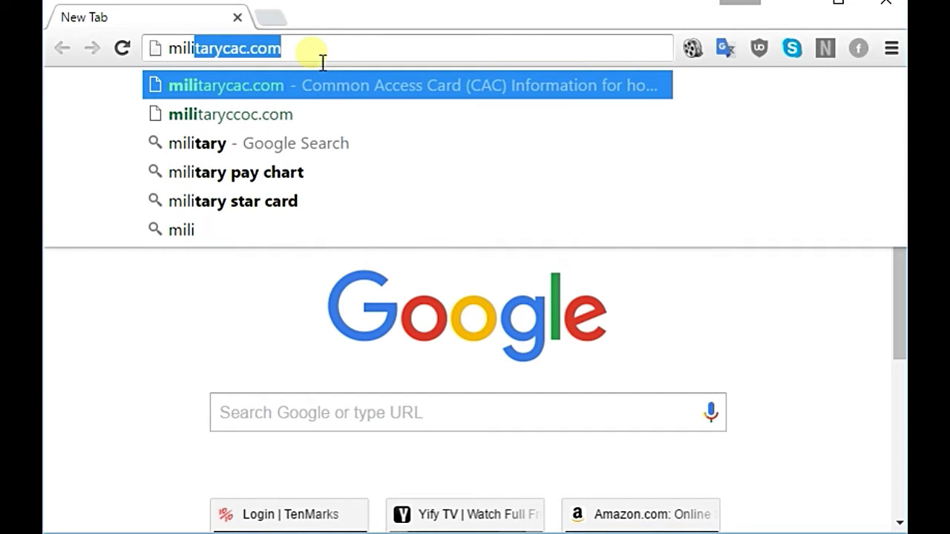
pyautogui.write('tar')
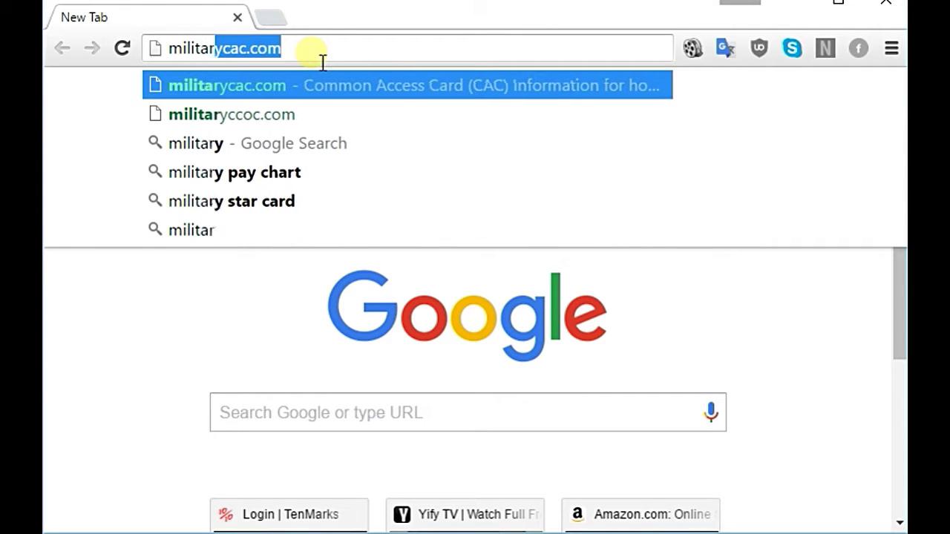
pyautogui.write('ycac.com')
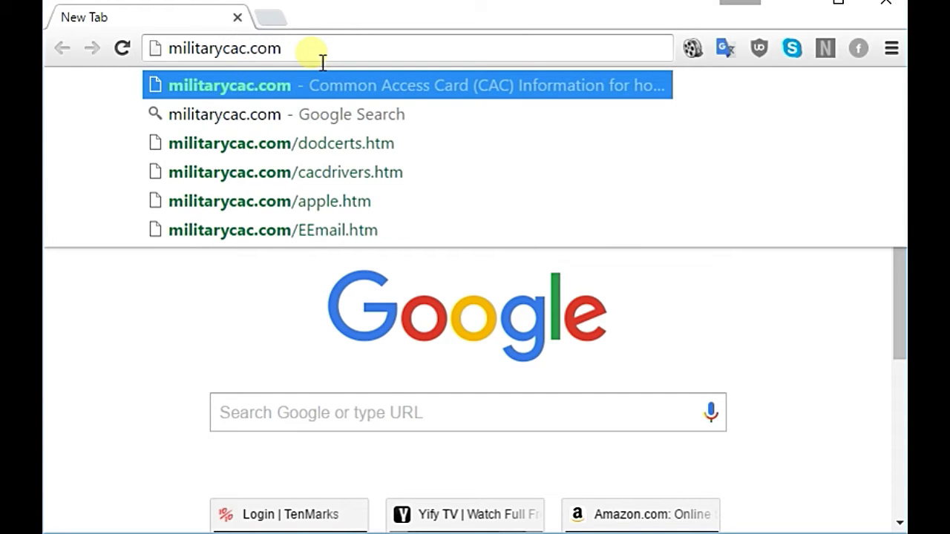
pyautogui.press('Return')
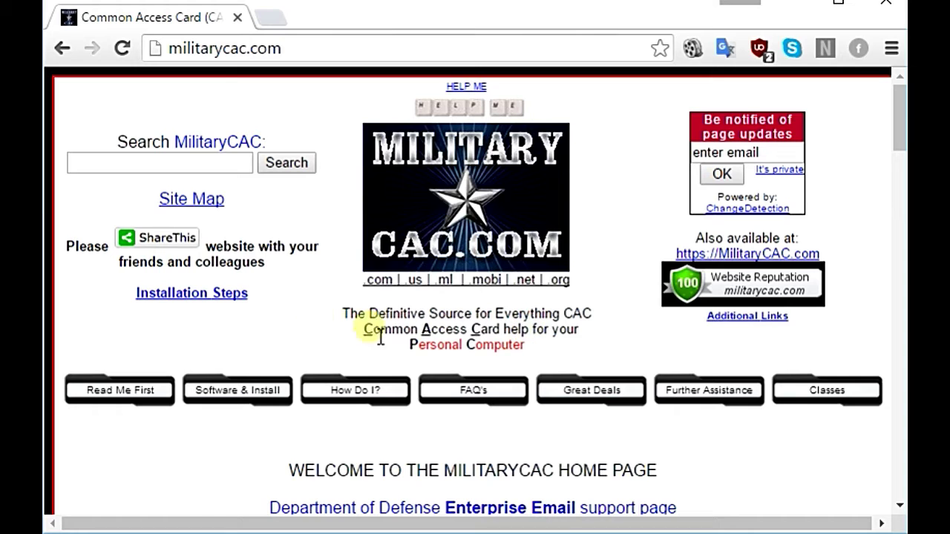
pyautogui.scroll(-2, 622, 231)
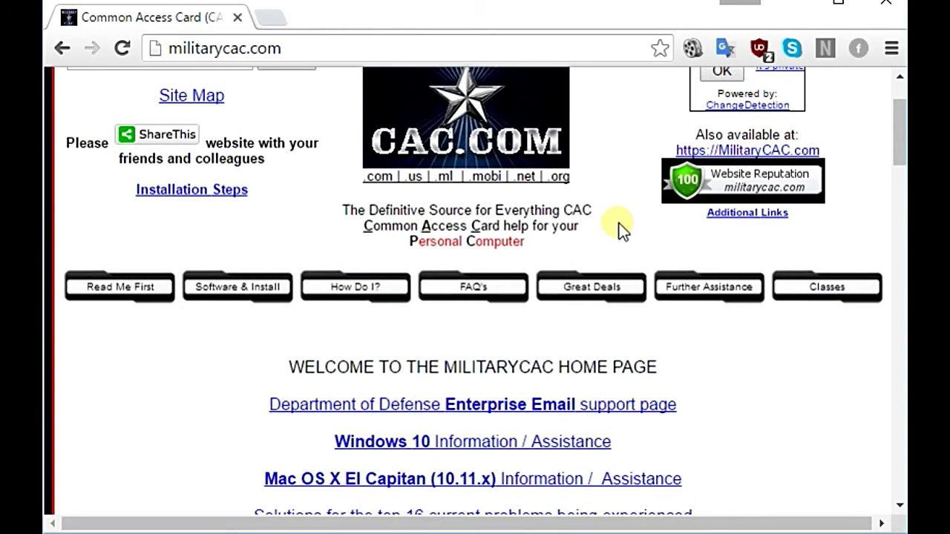
pyautogui.scroll(-5, 621, 227)
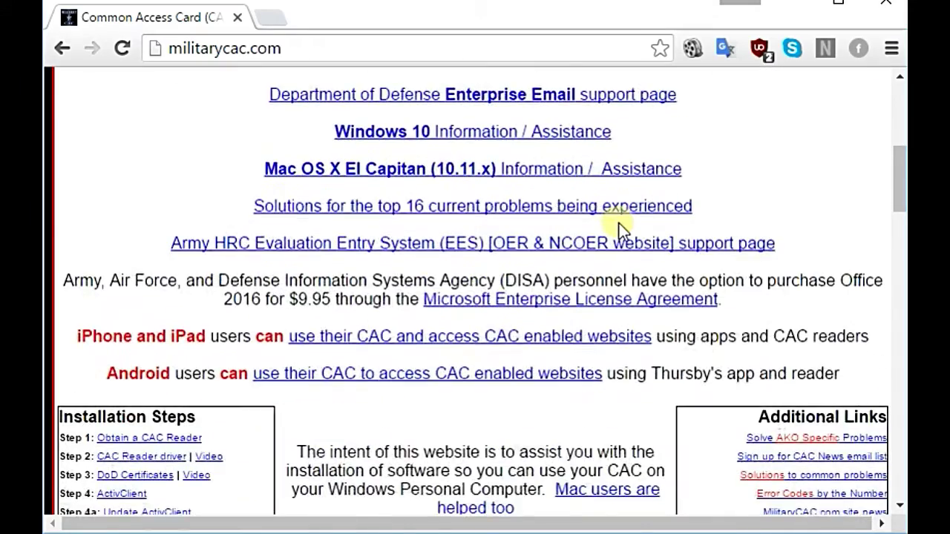
pyautogui.scroll(-3, 594, 229)
pyautogui.scroll(-4, 575, 223)
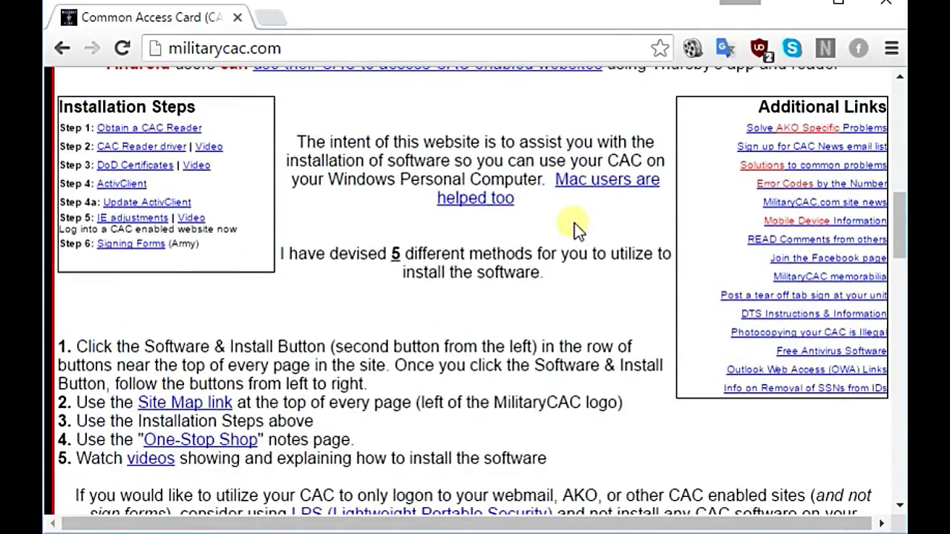
pyautogui.scroll(8, 575, 224)
pyautogui.scroll(-7, 572, 224)
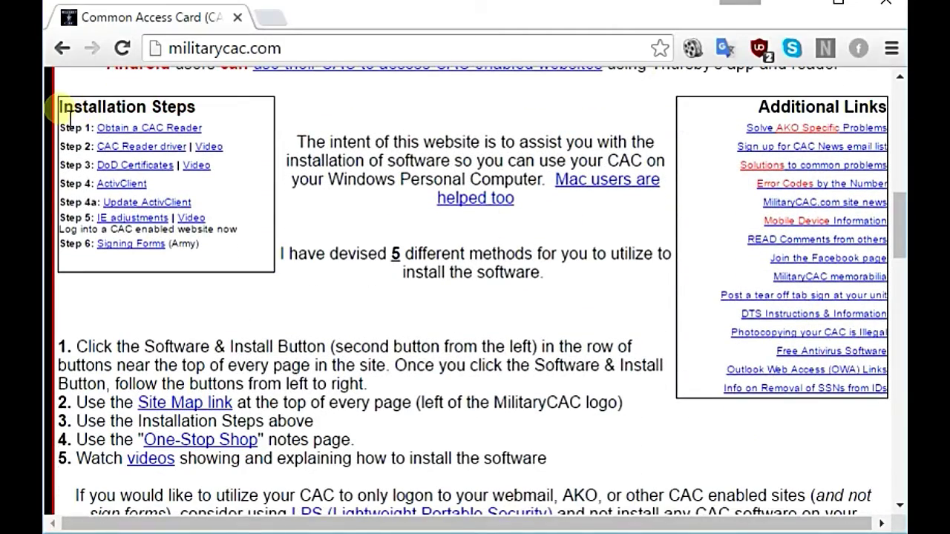
# Step: Highlight the first four installation steps, then follow the Step 2 'CAC Reader driver' link
pyautogui.moveTo(69, 119); pyautogui.dragTo(249, 193)
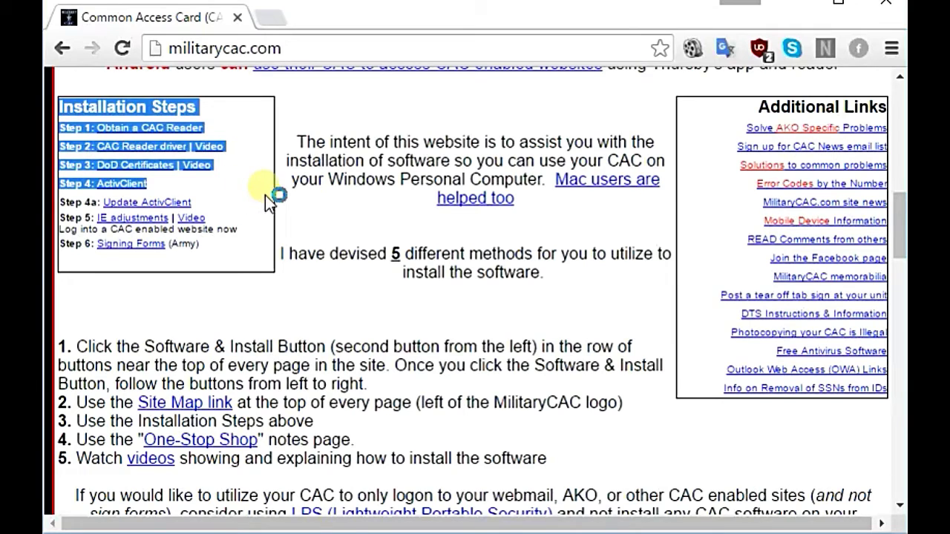
pyautogui.click(265, 195)
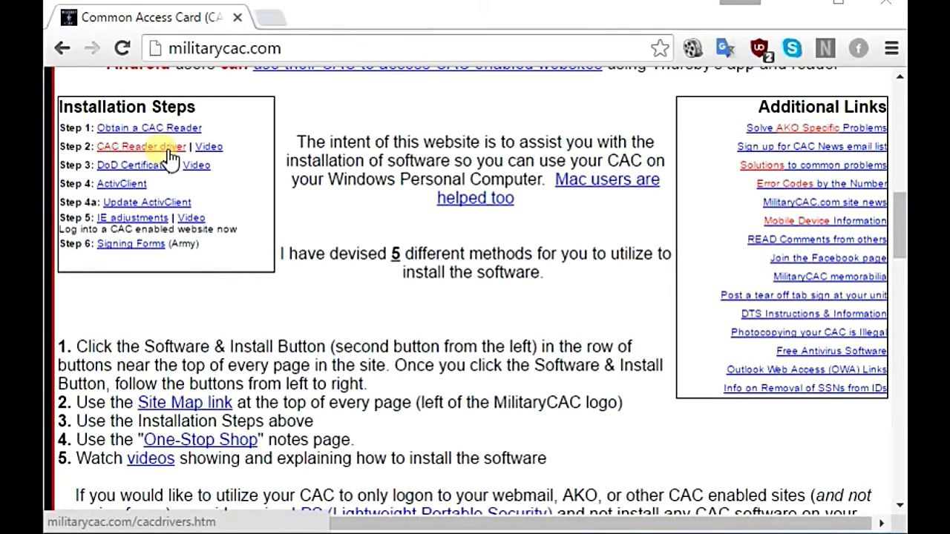
pyautogui.click(170, 148)
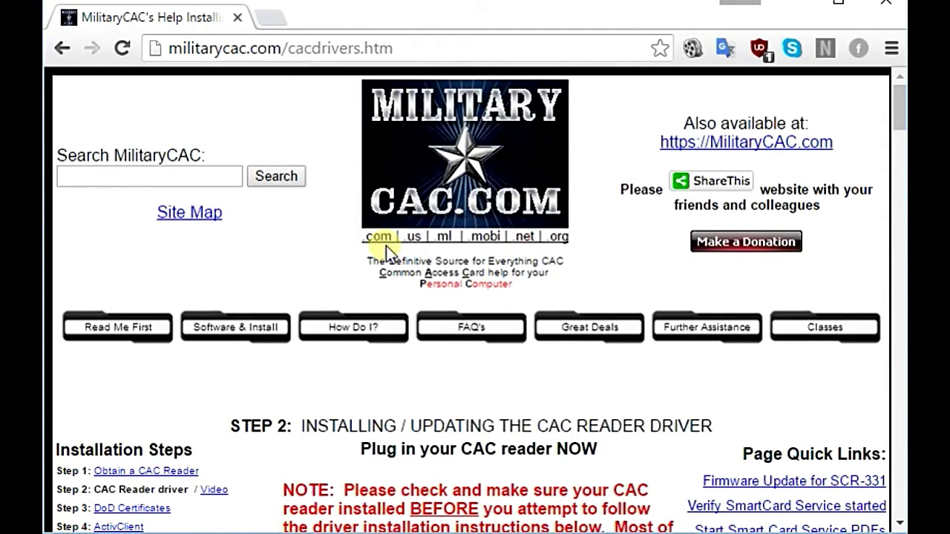
# Step: Scroll down the cacdrivers page and follow the 'USB Readers' link
pyautogui.scroll(-5, 600, 252)
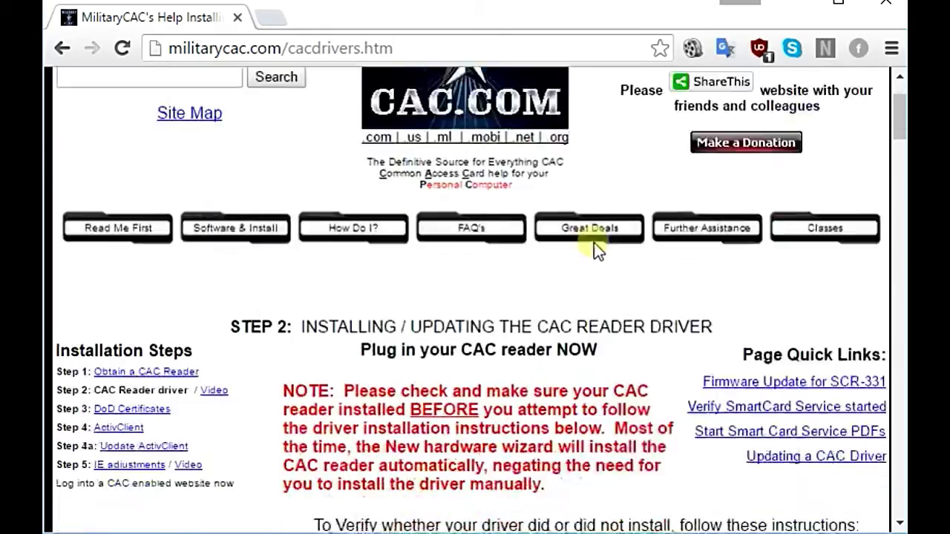
pyautogui.scroll(-6, 598, 273)
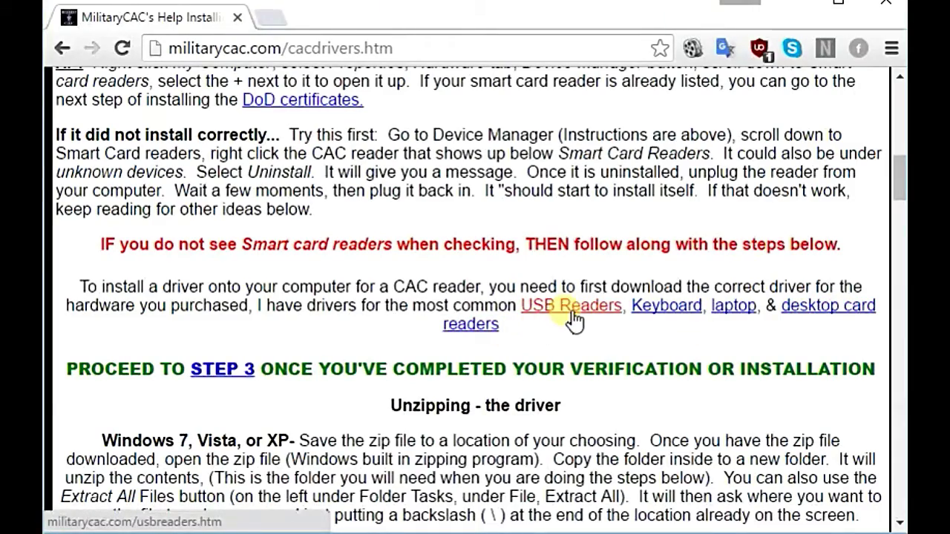
pyautogui.click(574, 315)
# Step: Scroll through the USB readers driver download page
pyautogui.scroll(-10, 542, 323)
pyautogui.scroll(-15, 540, 327)
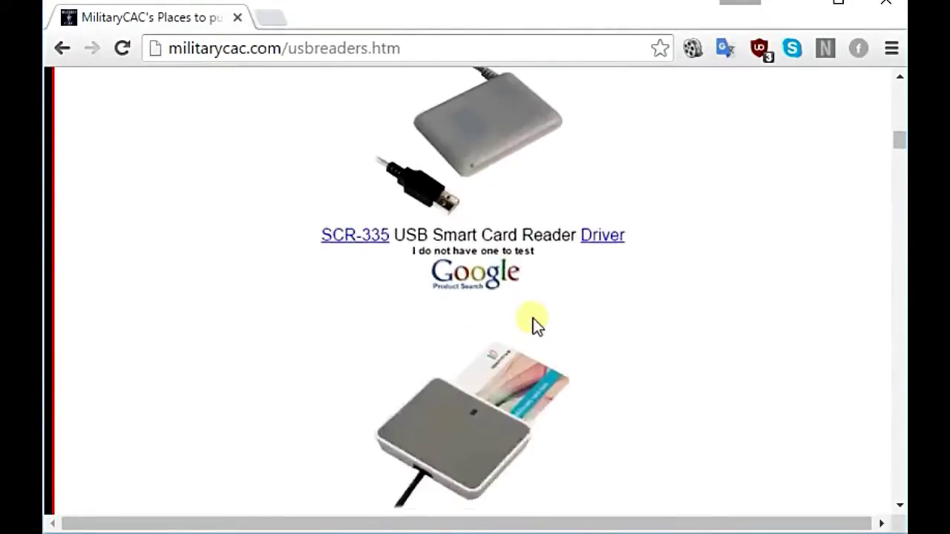
pyautogui.scroll(-15, 534, 326)
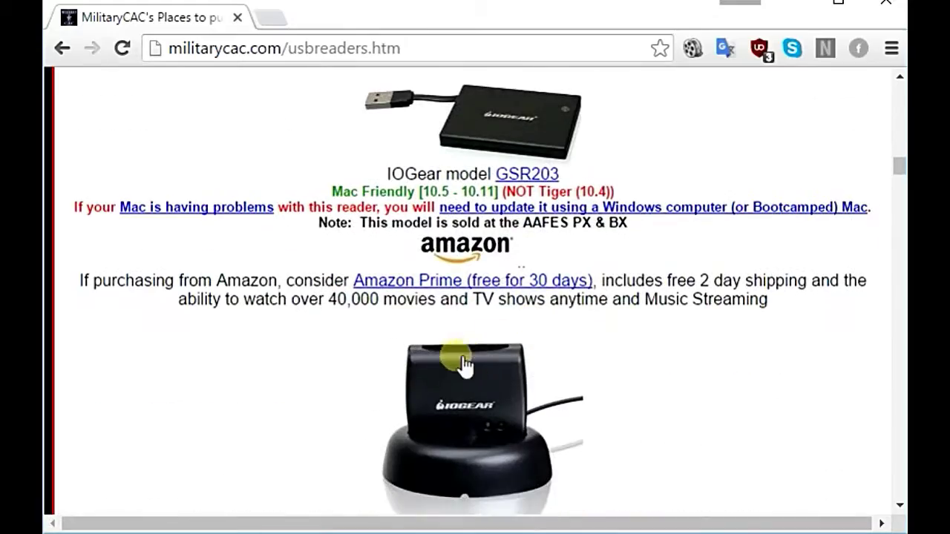
pyautogui.scroll(-1, 623, 346)
pyautogui.scroll(-15, 622, 345)
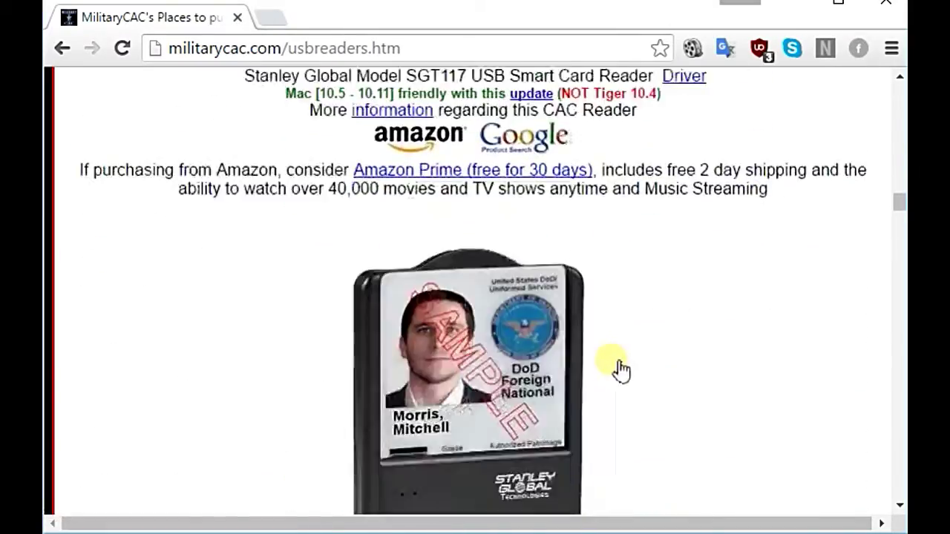
pyautogui.scroll(-20, 620, 370)
pyautogui.scroll(-20, 615, 368)
pyautogui.scroll(-20, 613, 367)
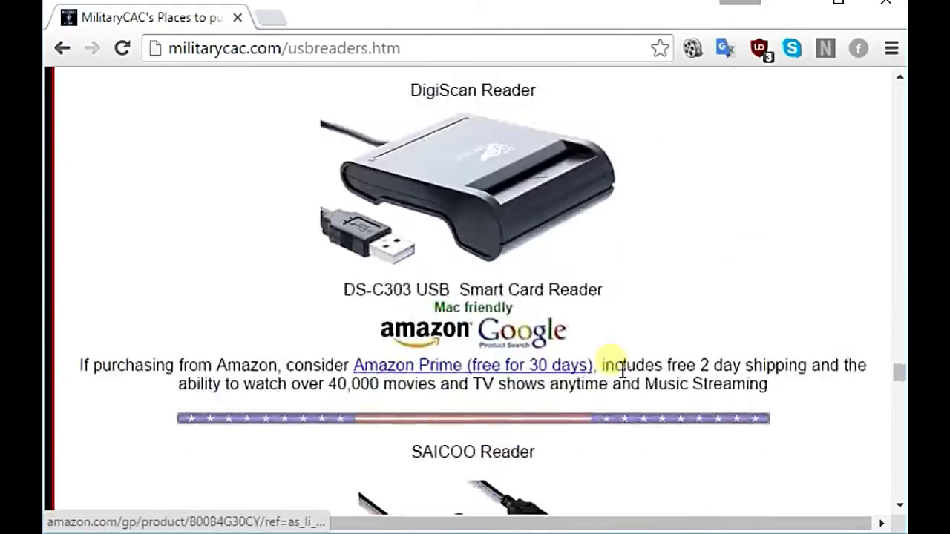
pyautogui.scroll(-20, 620, 368)
pyautogui.scroll(3, 613, 367)
pyautogui.scroll(-20, 613, 368)
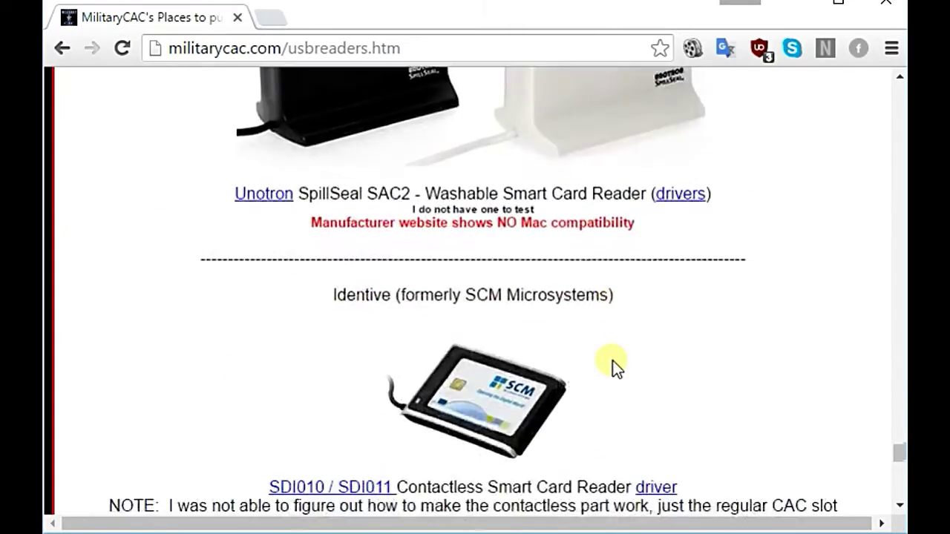
pyautogui.scroll(-8, 613, 367)
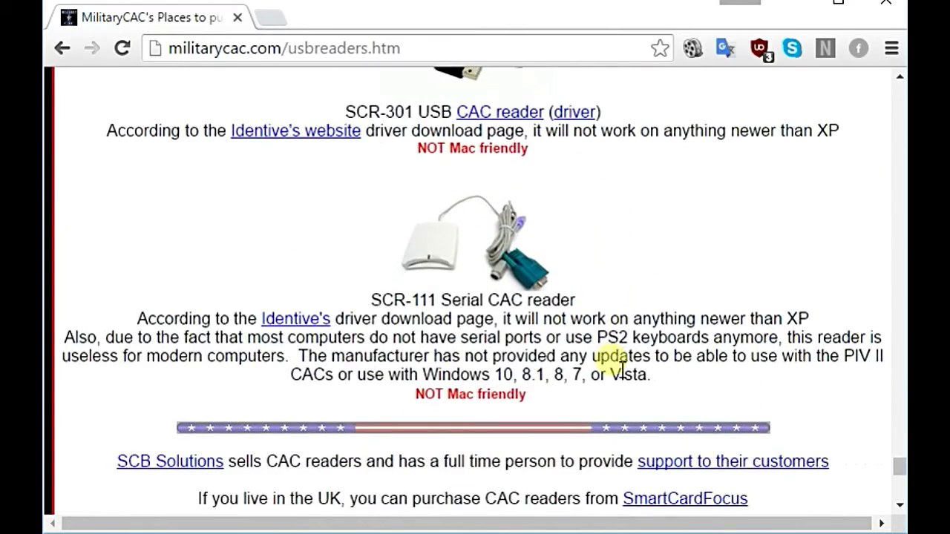
pyautogui.scroll(3, 616, 369)
pyautogui.scroll(-12, 607, 369)
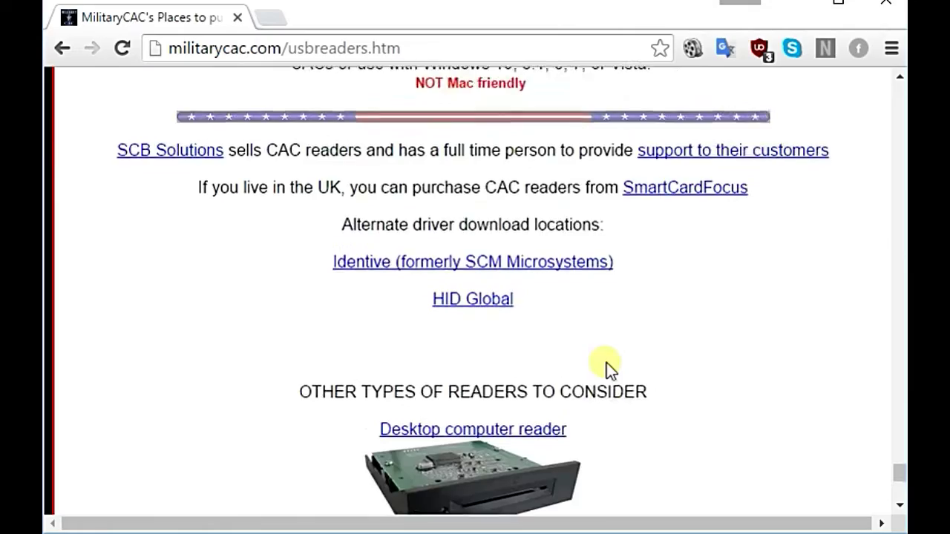
pyautogui.scroll(-3, 608, 369)
pyautogui.scroll(20, 607, 369)
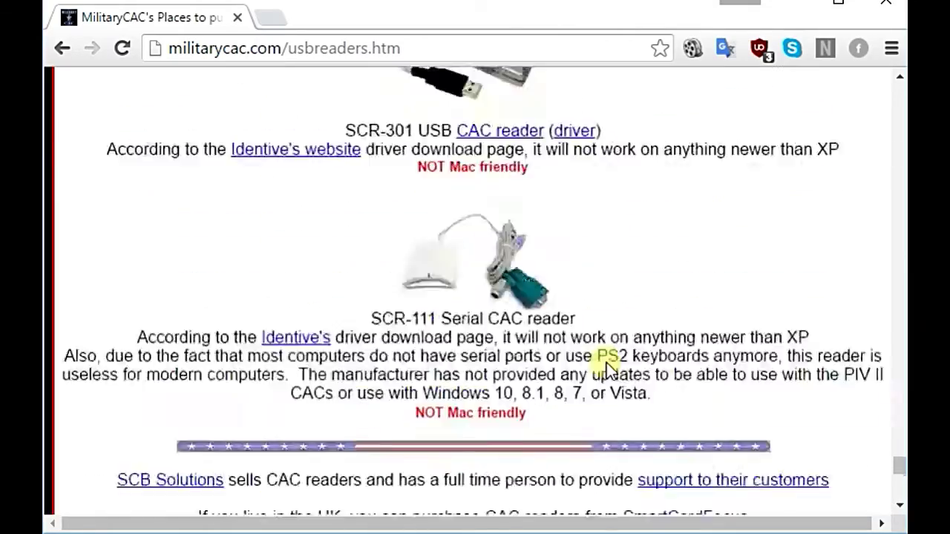
pyautogui.scroll(15, 607, 369)
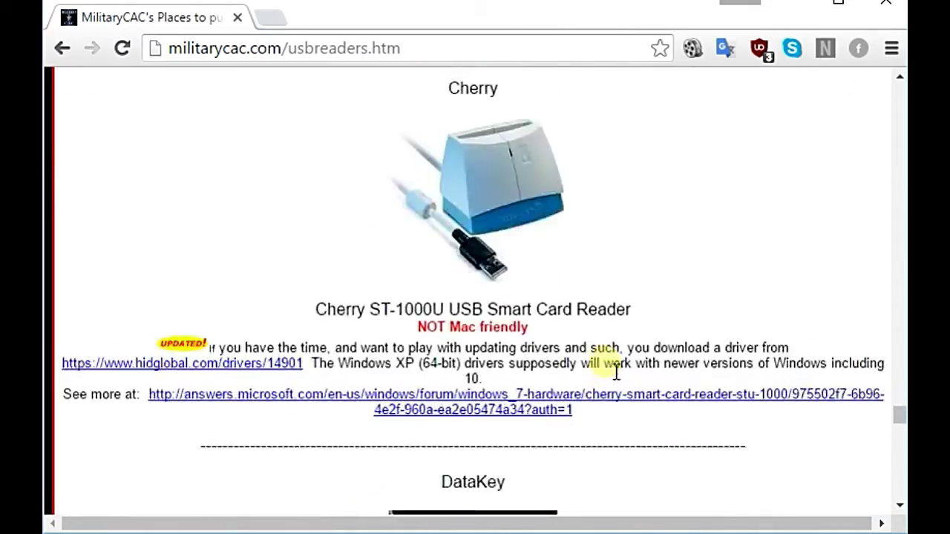
pyautogui.scroll(-4, 520, 349)
pyautogui.scroll(2, 434, 342)
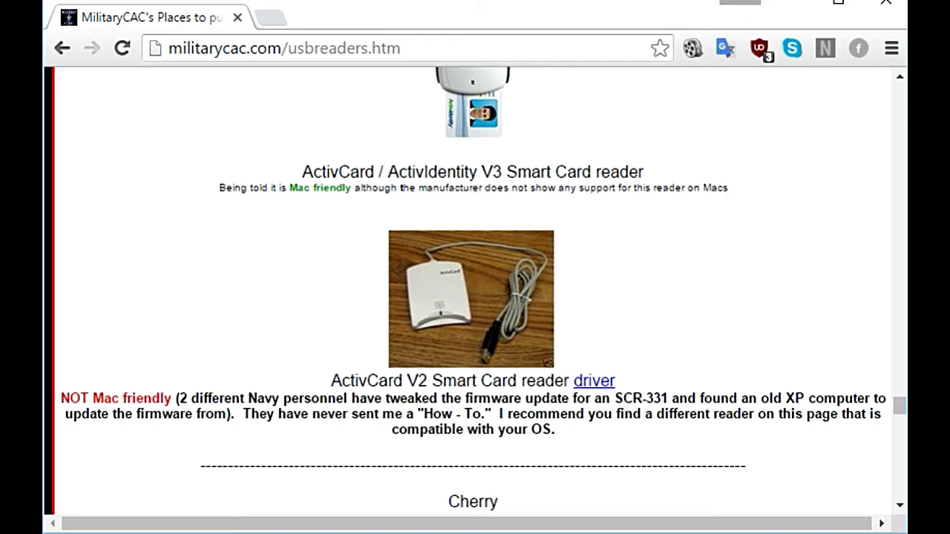
# Step: Open AIDI_2.3 (2).zip from Chrome's Downloads list
pyautogui.click(892, 52)
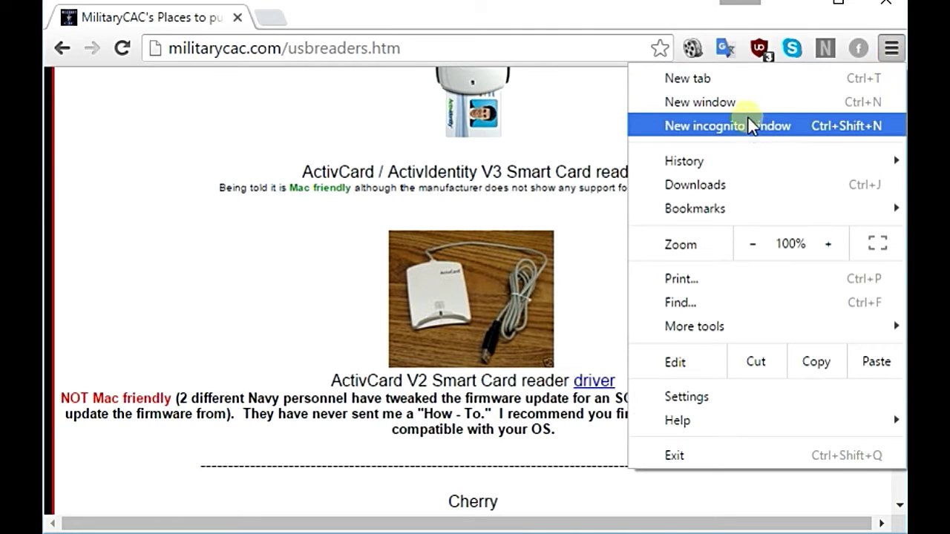
pyautogui.click(736, 183)
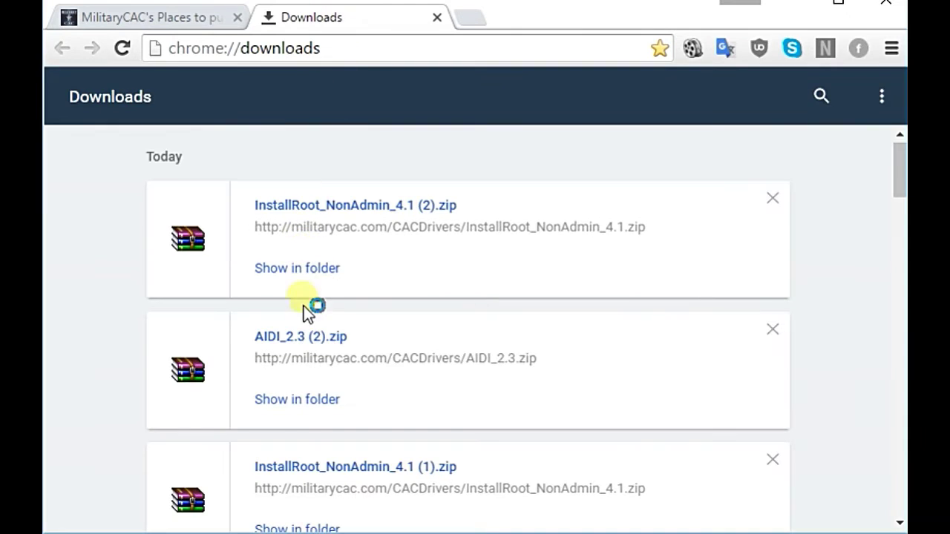
pyautogui.click(327, 339)
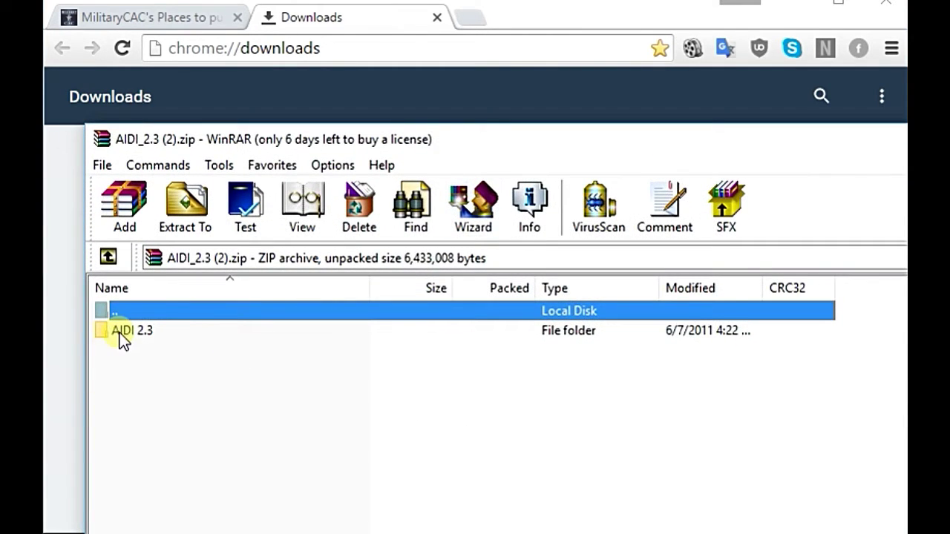
# Step: Browse AIDI 2.3 > 64Bit to the ActivIdentity x64 installer, then close WinRAR
pyautogui.click(119, 334)
pyautogui.doubleClick(144, 331)
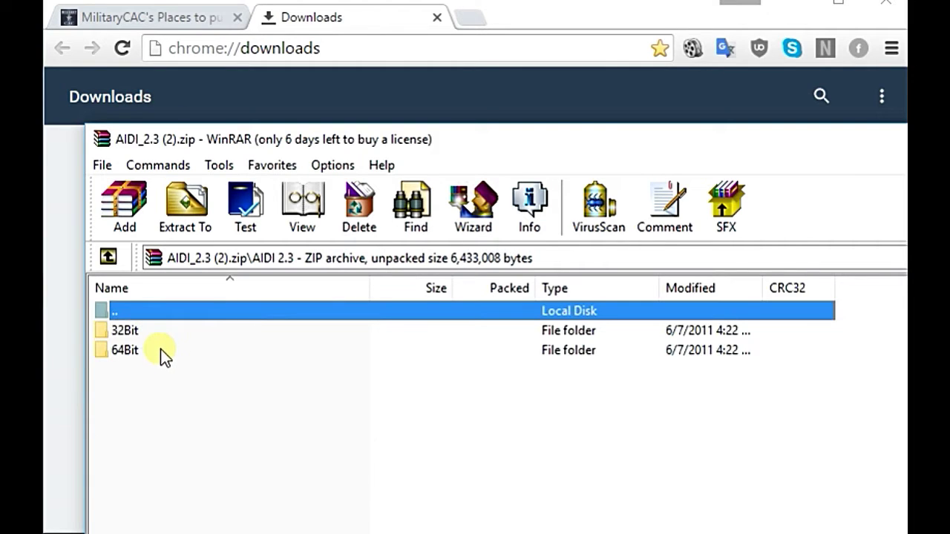
pyautogui.click(141, 332)
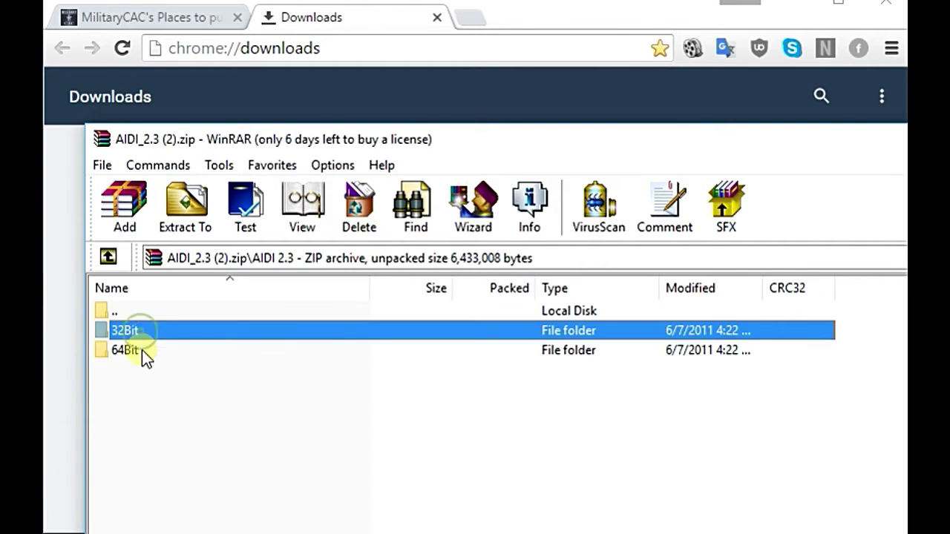
pyautogui.click(141, 350)
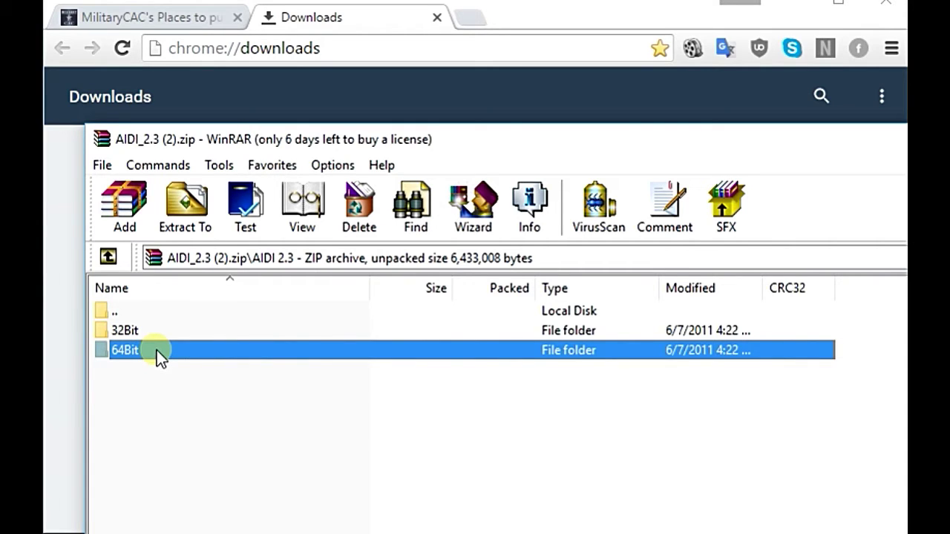
pyautogui.doubleClick(137, 350)
pyautogui.click(146, 353)
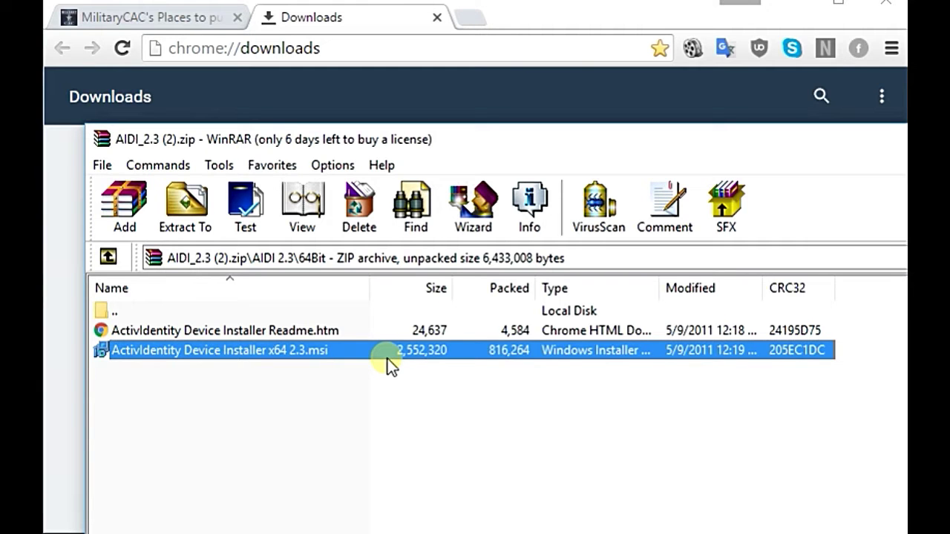
pyautogui.doubleClick(543, 140)
pyautogui.click(816, 242)
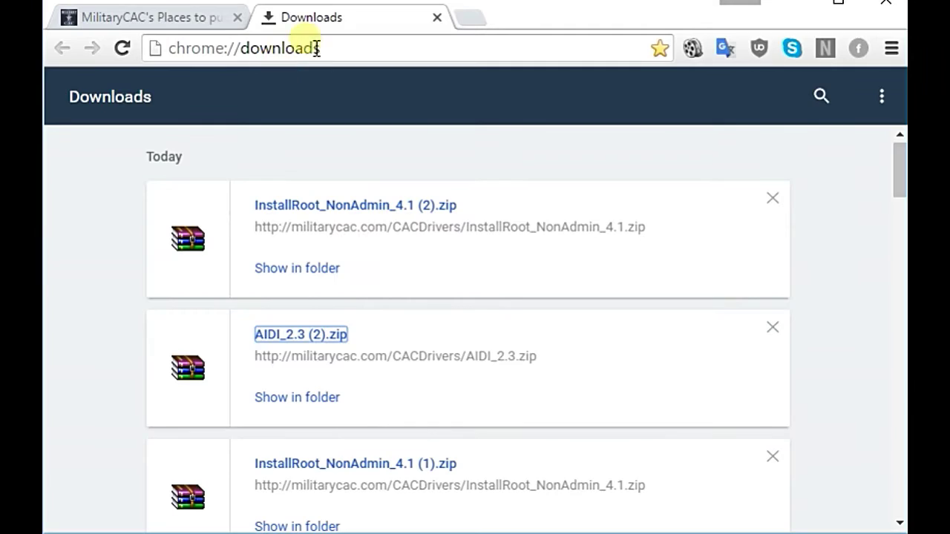
# Step: Return to the MilitaryCAC tab and follow the Step 3 DoD Certificates link
pyautogui.click(184, 19)
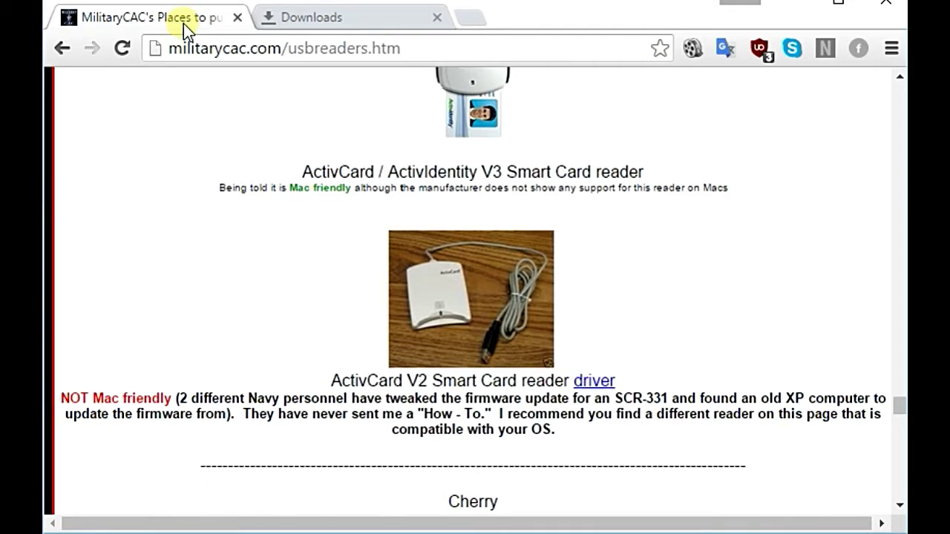
pyautogui.scroll(15, 333, 147)
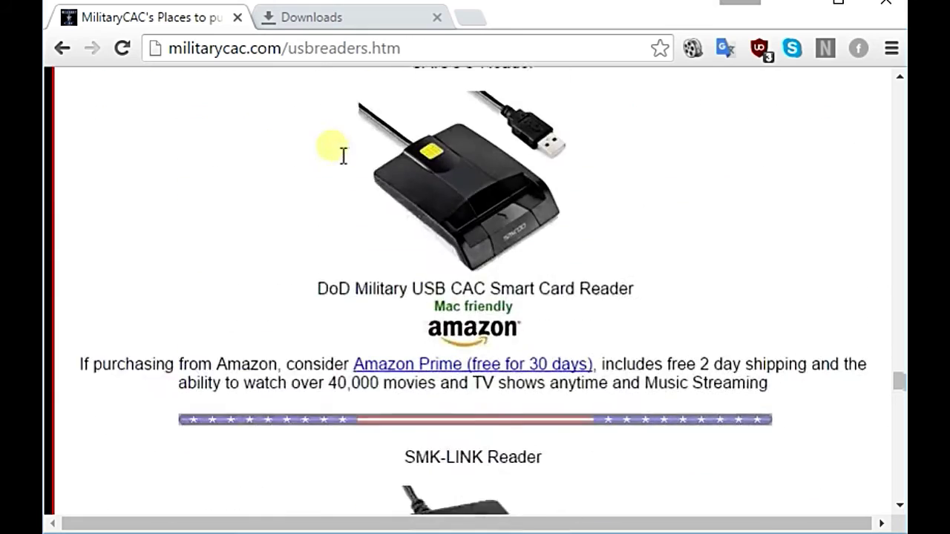
pyautogui.scroll(10, 339, 155)
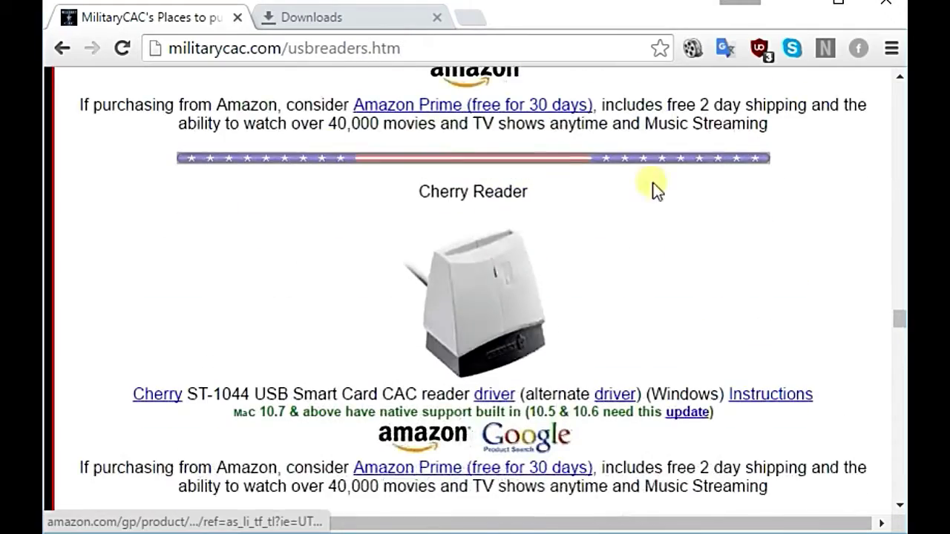
pyautogui.moveTo(901, 325); pyautogui.dragTo(893, 91)
pyautogui.scroll(-3, 233, 307)
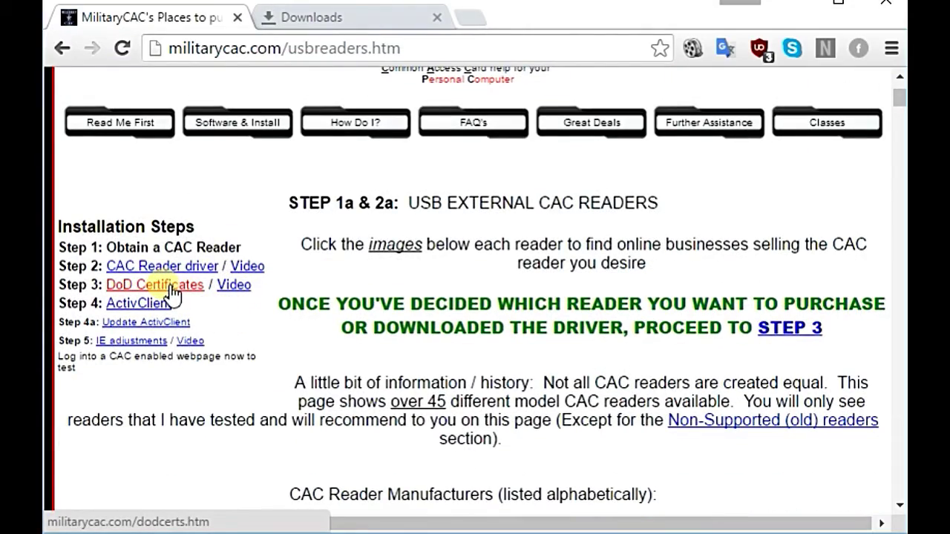
pyautogui.click(170, 286)
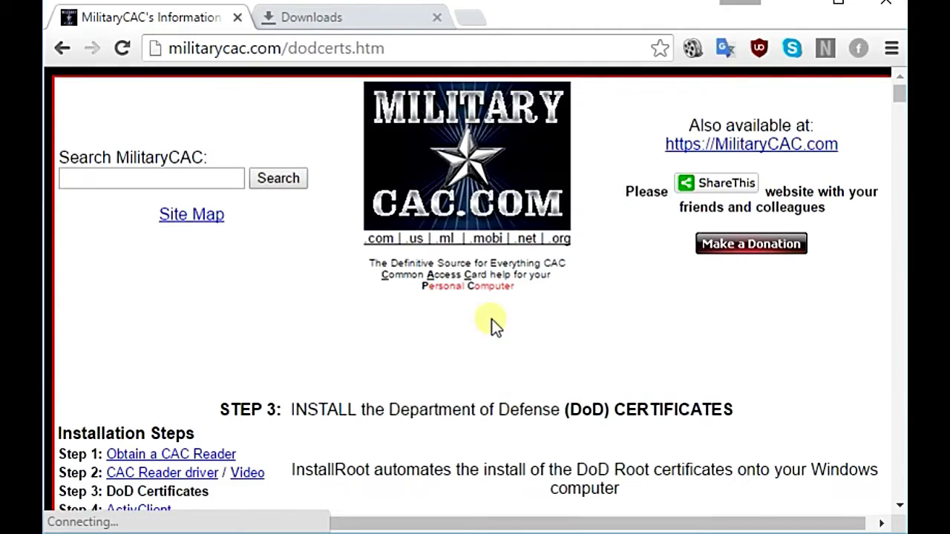
# Step: Download InstallRoot 4.1 via the MilitaryCAC link and view it in Chrome's Downloads list
pyautogui.scroll(-3, 564, 314)
pyautogui.scroll(-5, 564, 314)
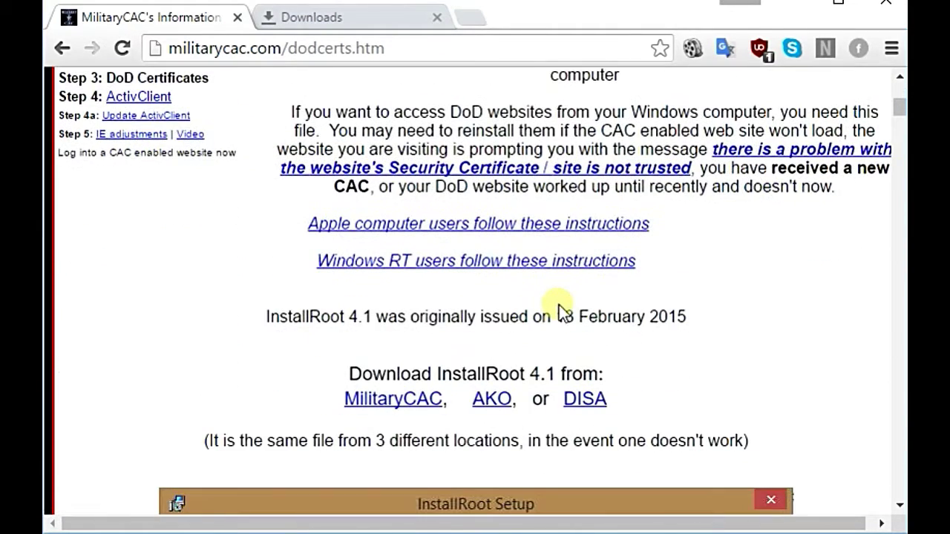
pyautogui.moveTo(343, 368); pyautogui.dragTo(628, 378)
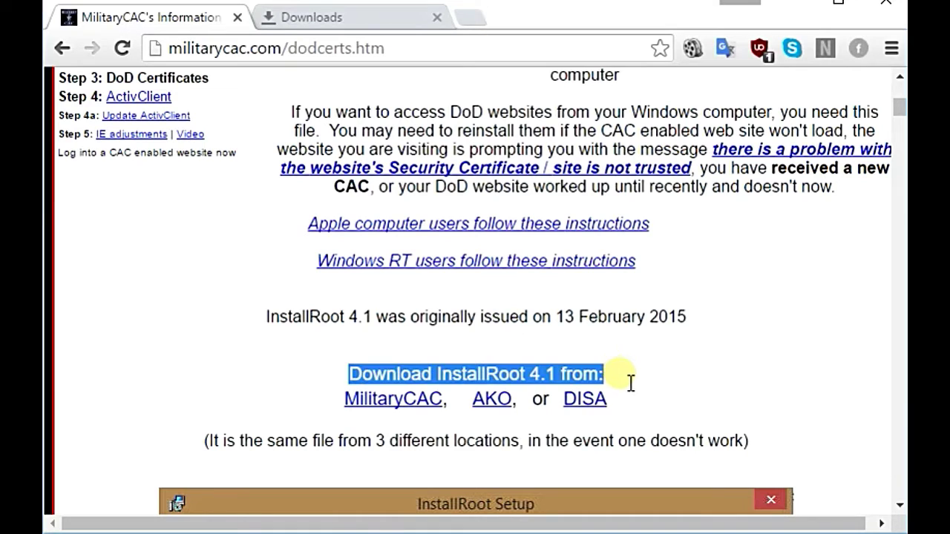
pyautogui.click(400, 402)
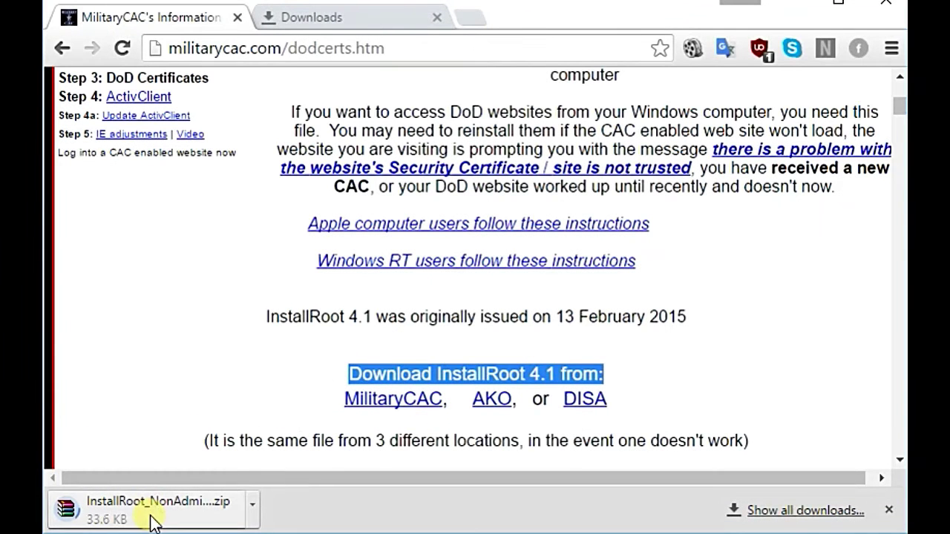
pyautogui.click(892, 48)
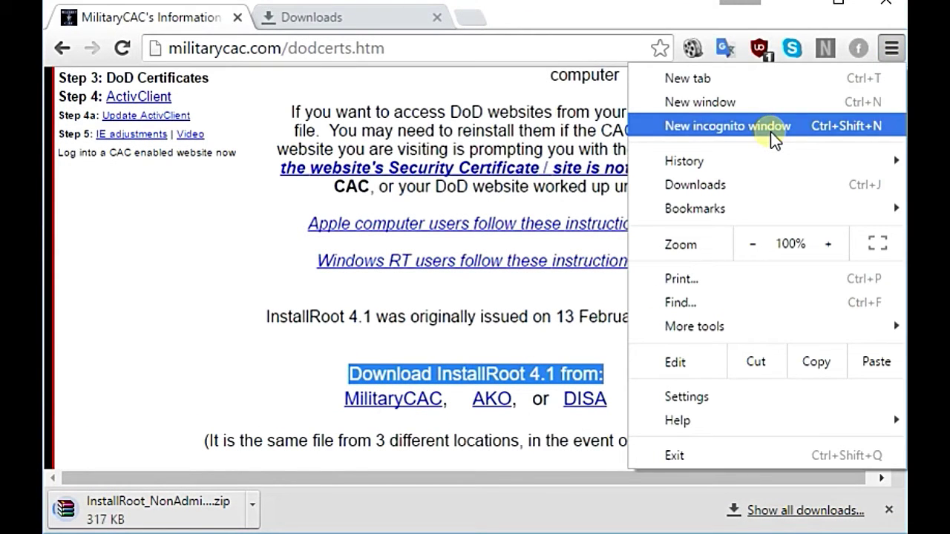
pyautogui.click(717, 186)
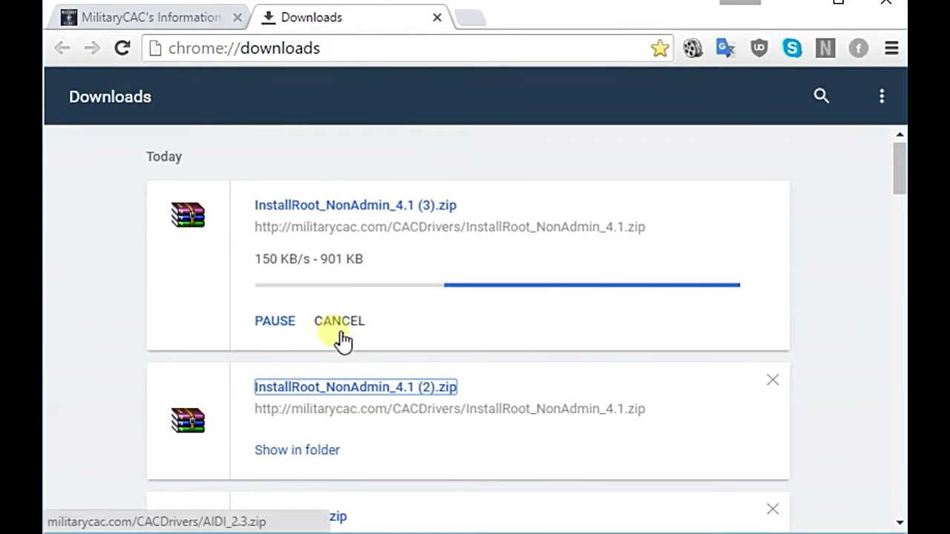
# Step: Open InstallRoot_NonAdmin_4.1 (2).zip in WinRAR and select InstallRoot_NonAdmin_4.1.msi
pyautogui.click(420, 389)
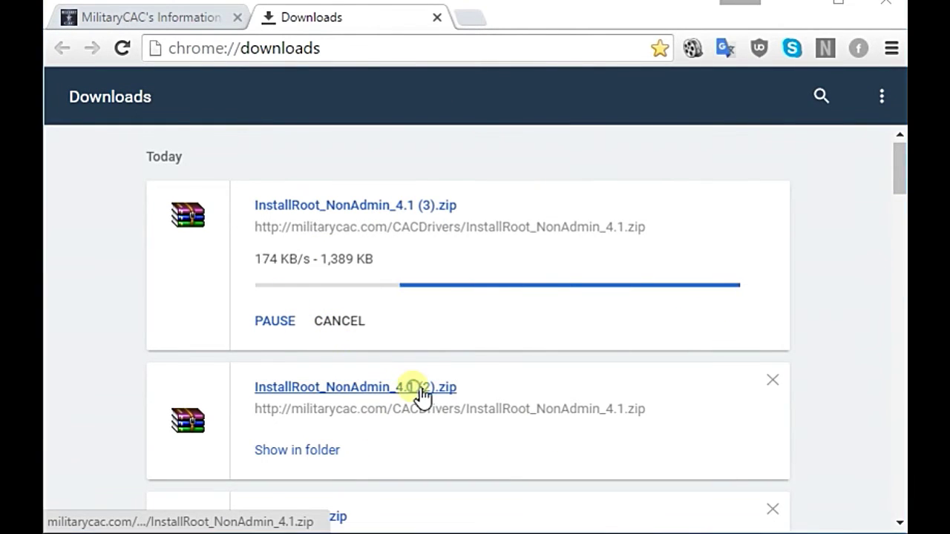
pyautogui.moveTo(416, 144); pyautogui.dragTo(501, 38)
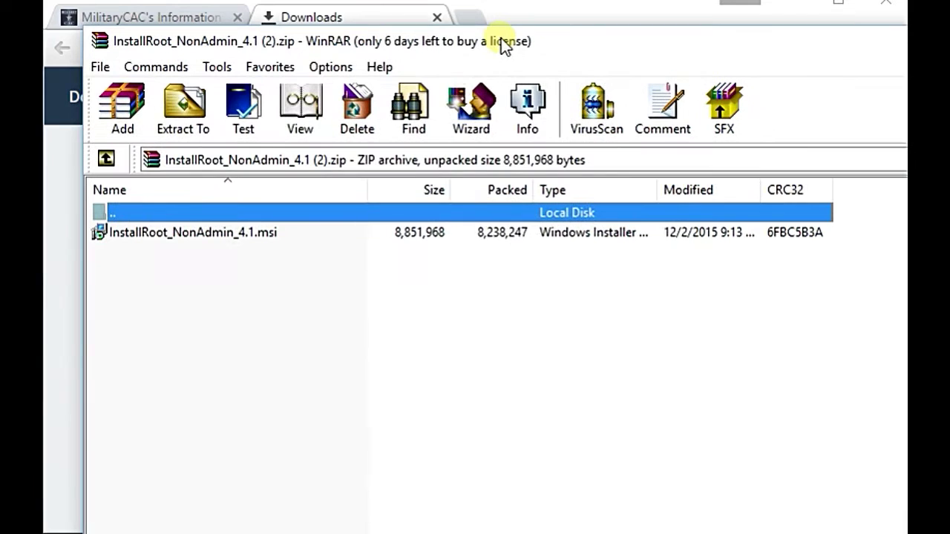
pyautogui.click(189, 239)
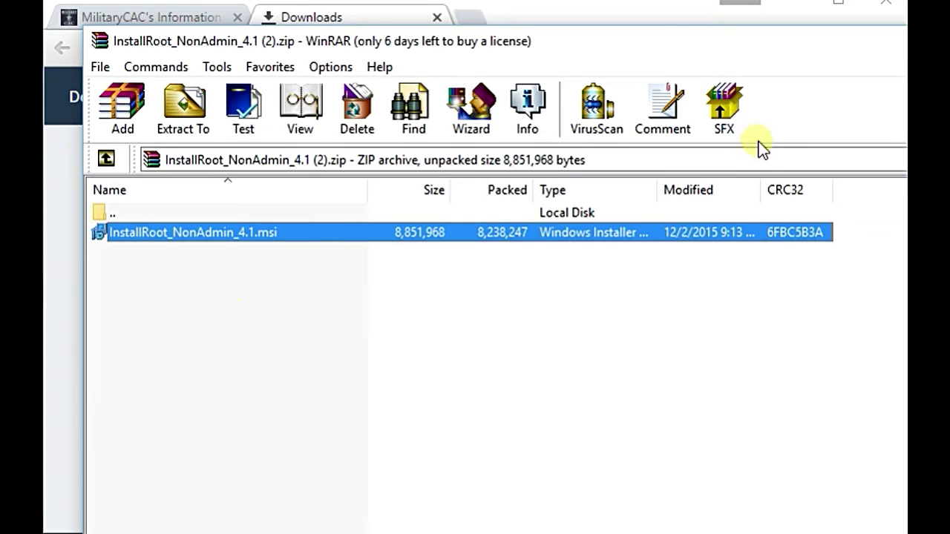
# Step: Move the WinRAR window aside, hide it, and bring up the Windows Start menu
pyautogui.moveTo(568, 41); pyautogui.dragTo(445, 86)
pyautogui.moveTo(908, 94); pyautogui.dragTo(715, 112)
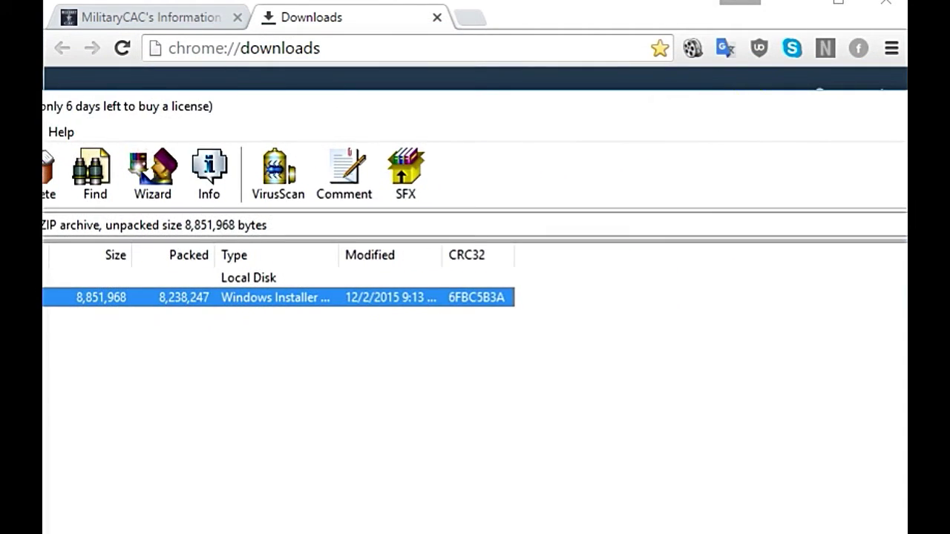
pyautogui.press('Escape')
pyautogui.press('super')
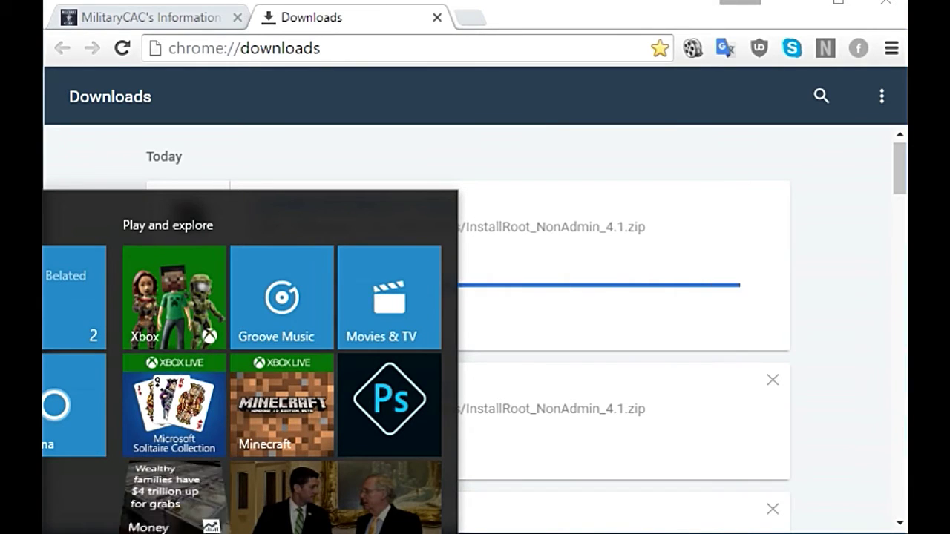
# Step: Run InstallRoot's Install DoD Certificates group, dismiss the 0-add summary, and close InstallRoot
pyautogui.press('Escape')
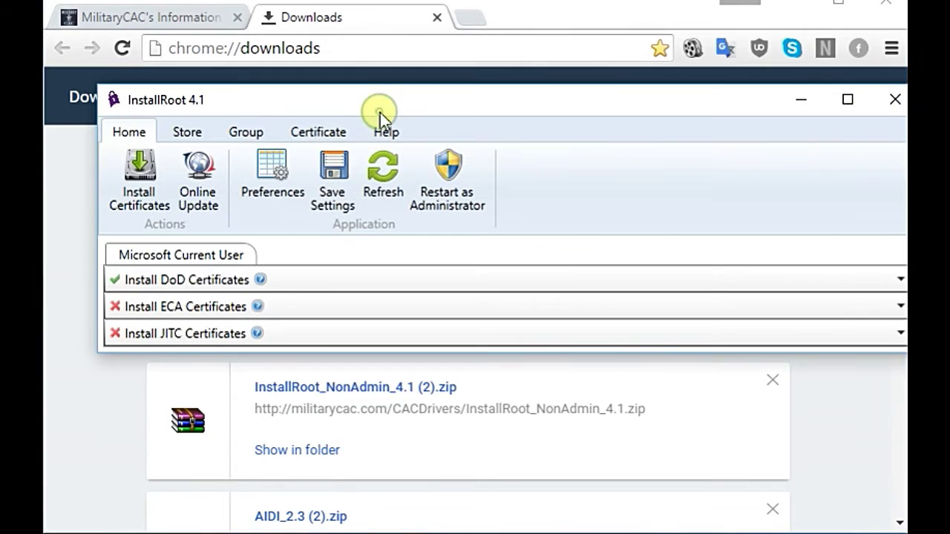
pyautogui.moveTo(380, 113); pyautogui.dragTo(412, 103)
pyautogui.click(263, 273)
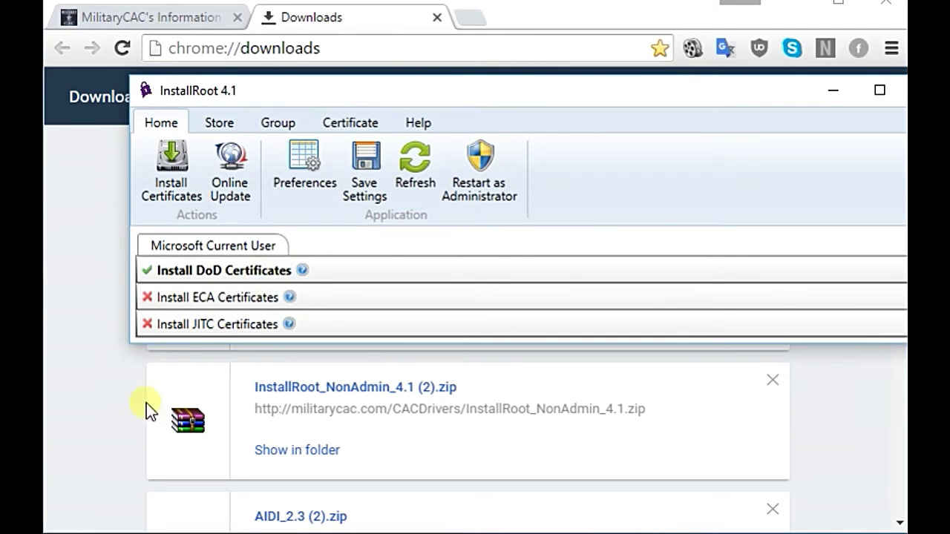
pyautogui.moveTo(337, 100); pyautogui.dragTo(283, 113)
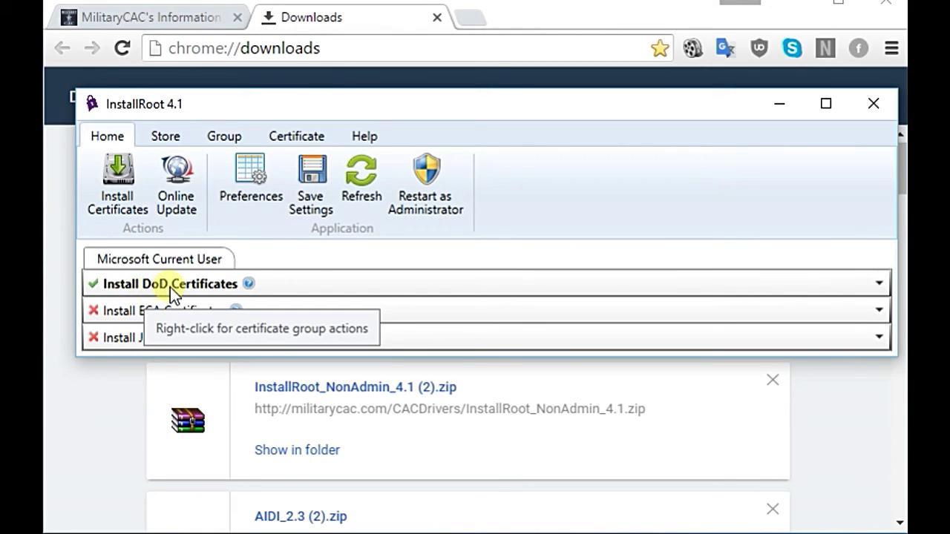
pyautogui.click(128, 186)
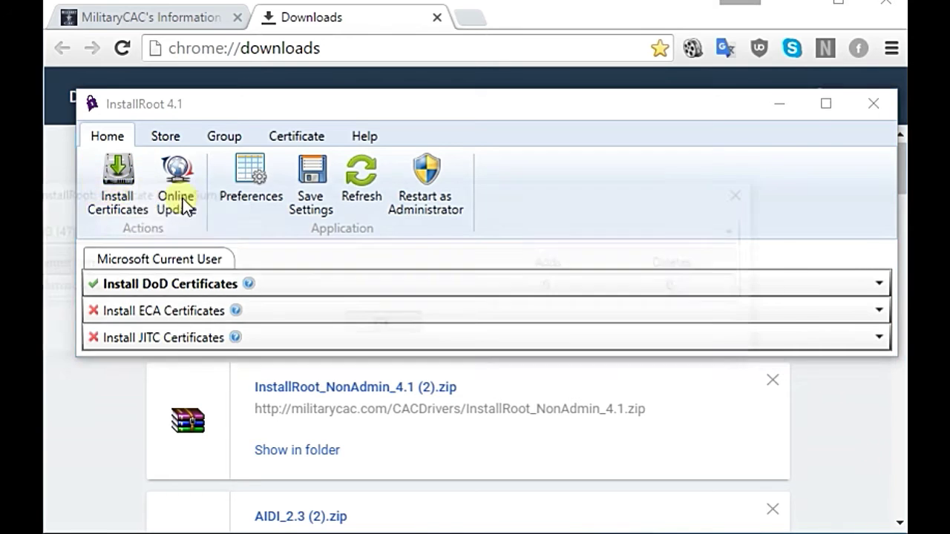
pyautogui.moveTo(326, 196); pyautogui.dragTo(419, 168)
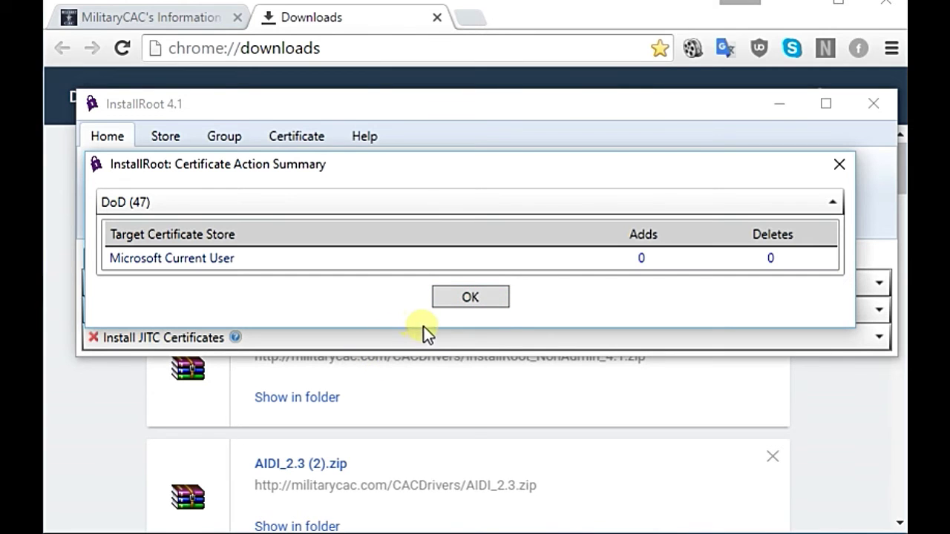
pyautogui.click(475, 300)
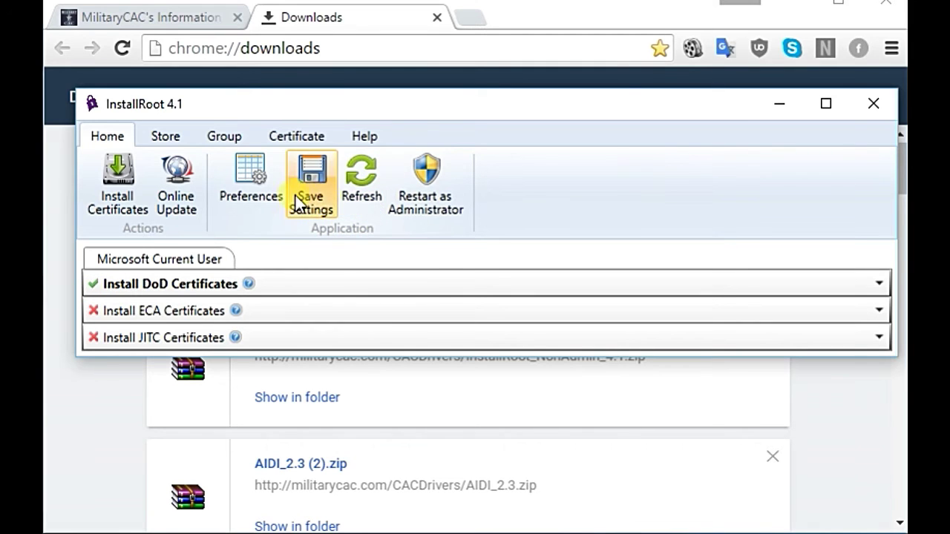
pyautogui.click(875, 109)
# Step: Close the MilitaryCAC and Downloads tabs
pyautogui.click(183, 23)
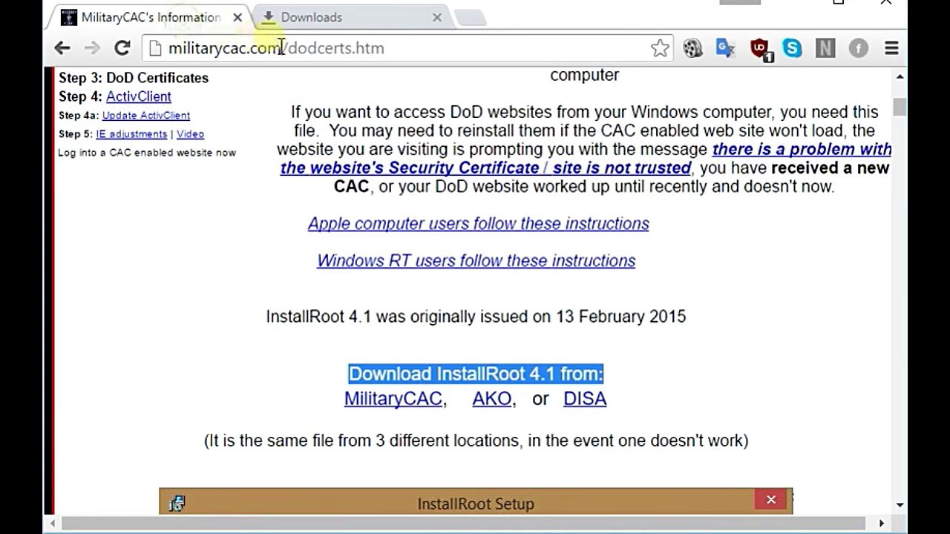
pyautogui.click(238, 17)
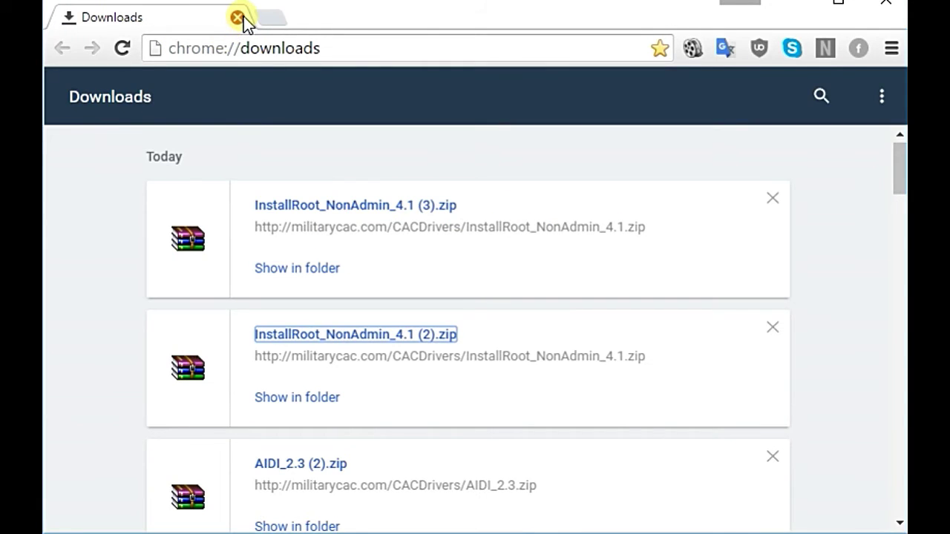
pyautogui.click(237, 18)
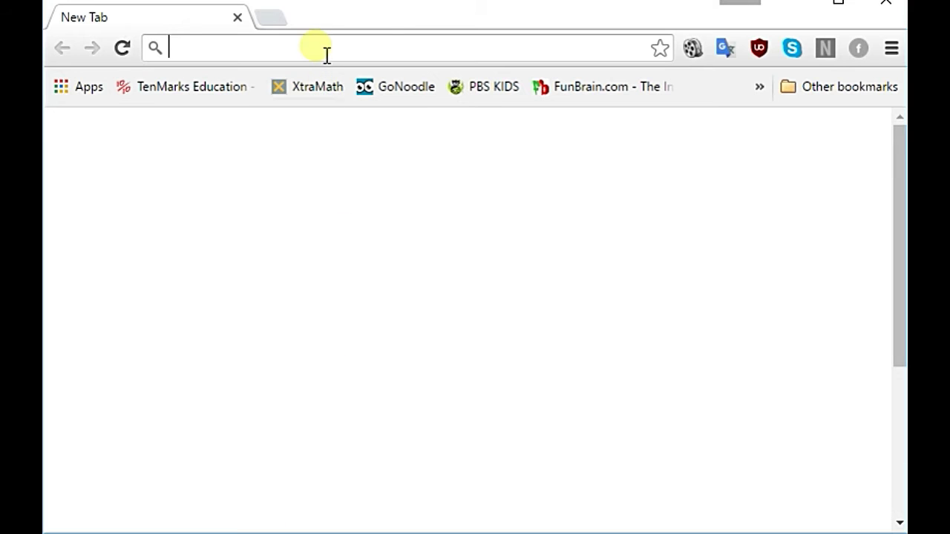
# Step: Go to Navy Knowledge Online by picking the nko.navy.mil suggestion after typing 'nk'
pyautogui.click(327, 54)
pyautogui.write('nk')
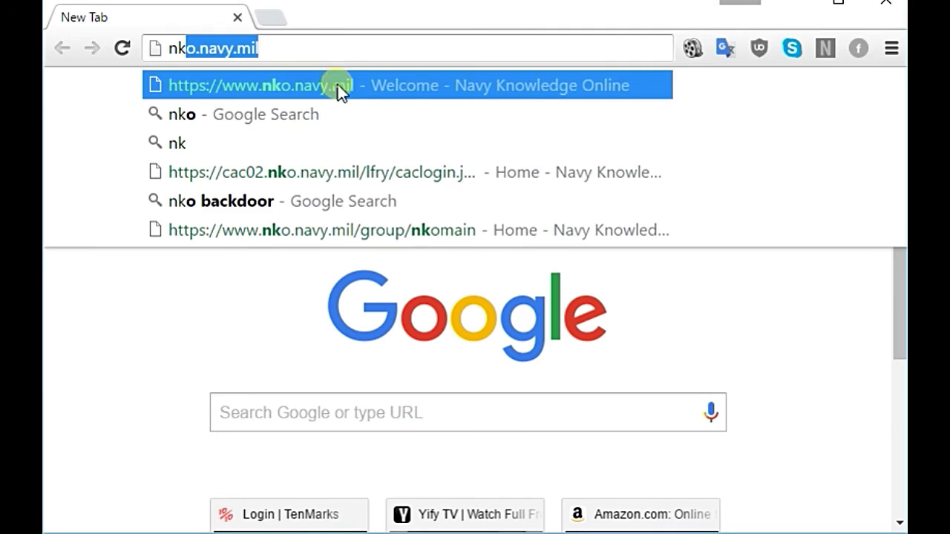
pyautogui.click(337, 85)
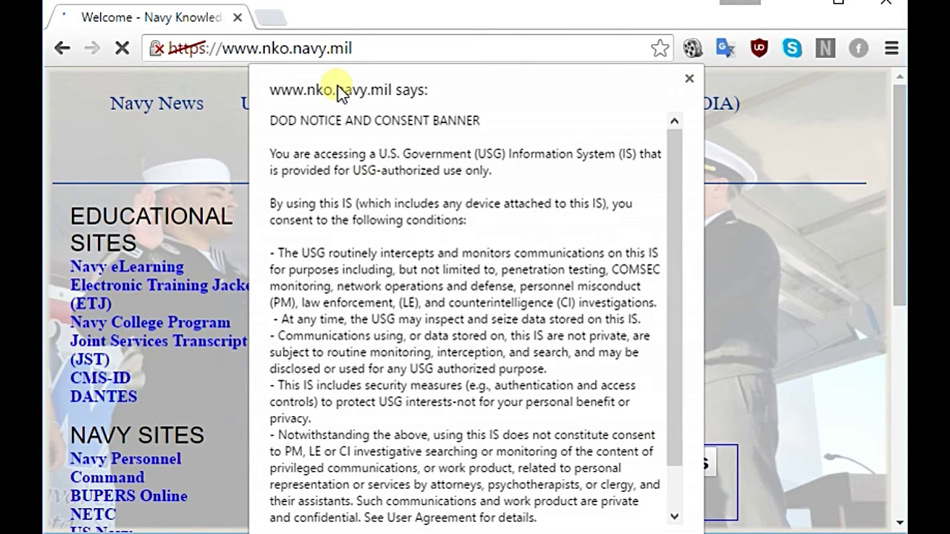
# Step: Accept the DoD Notice and Consent Banner shown over the NKO site
pyautogui.moveTo(280, 96); pyautogui.dragTo(283, 18)
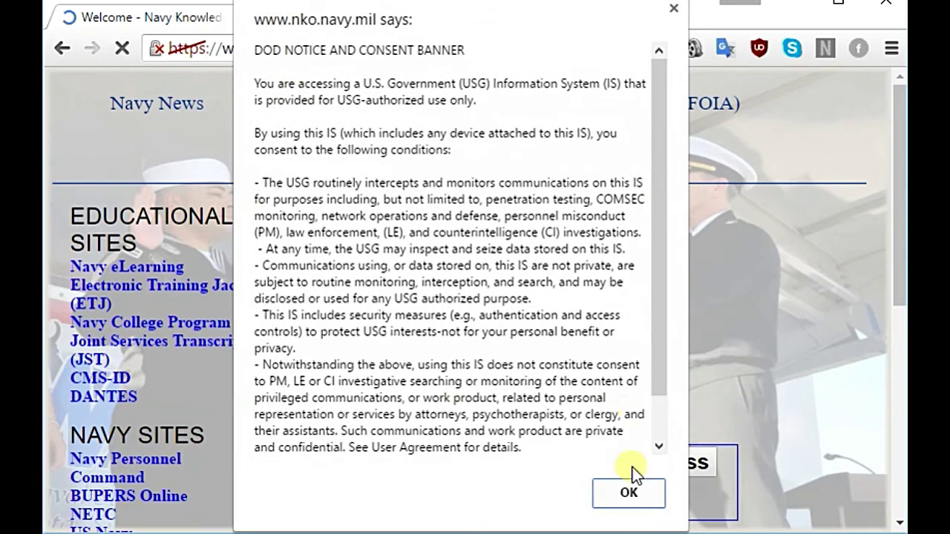
pyautogui.click(624, 494)
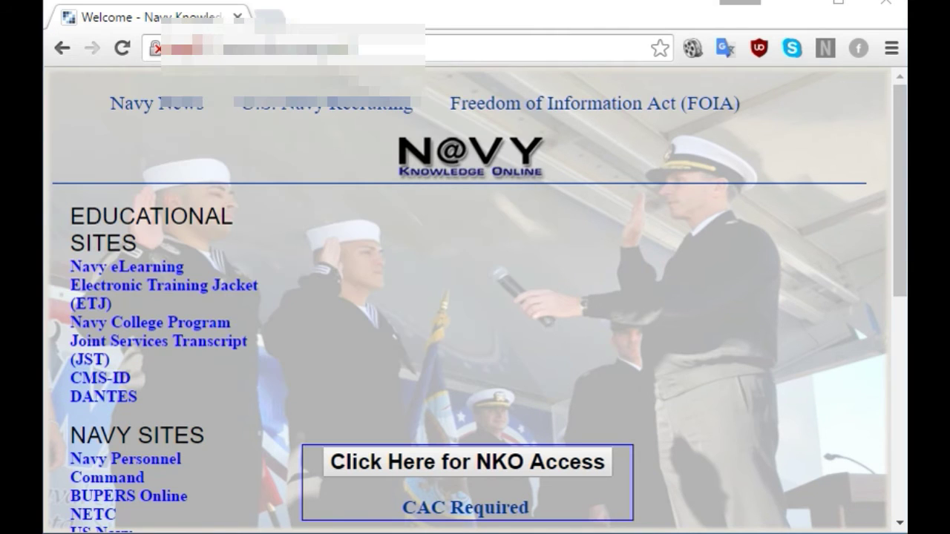
# Step: Request CAC access to NKO using the DOD EMAIL CA-33 certificate
pyautogui.click(486, 469)
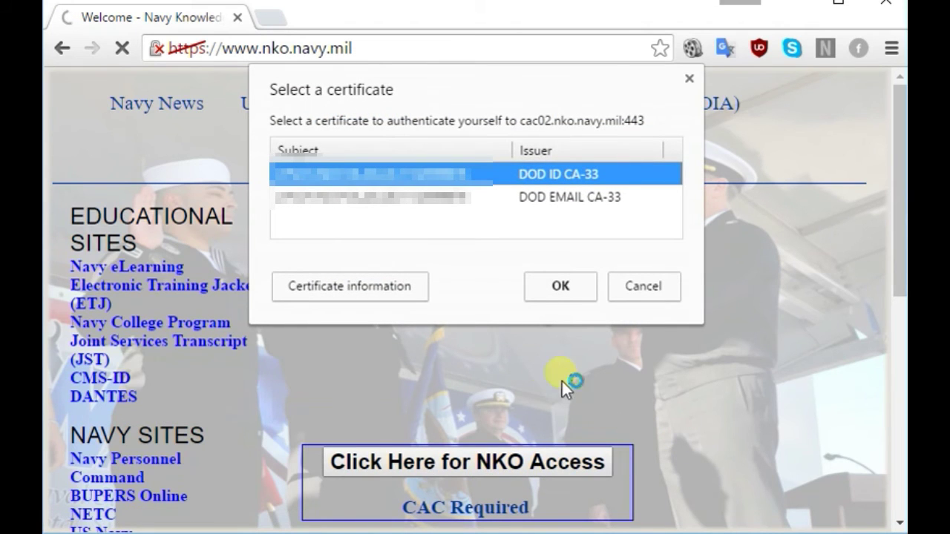
pyautogui.click(490, 198)
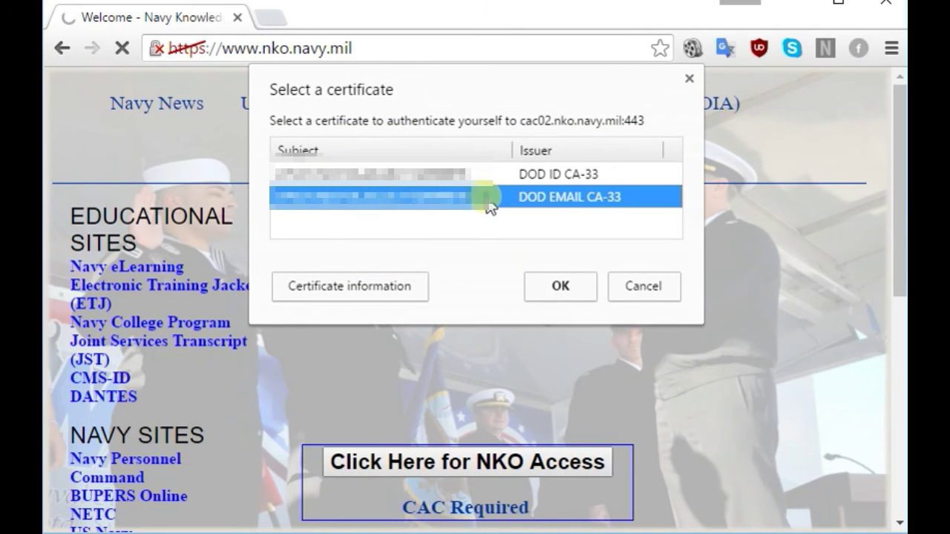
pyautogui.click(558, 286)
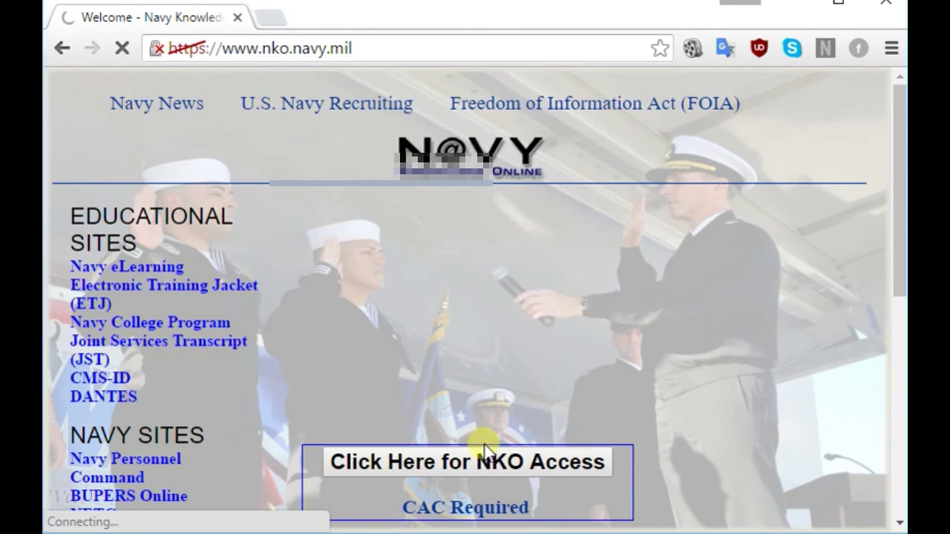
# Step: Enter and submit the smart card PIN
pyautogui.click(323, 290)
pyautogui.write('********')
pyautogui.press('Return')
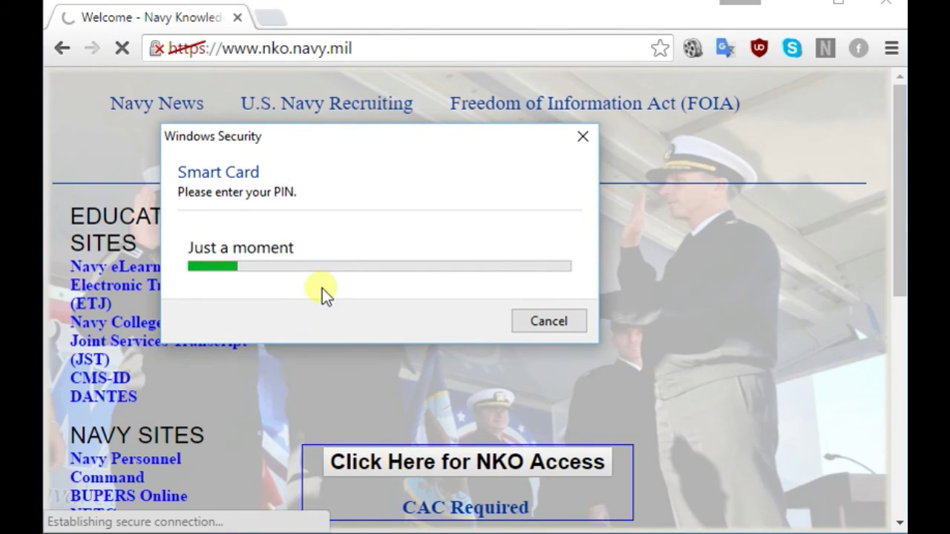
pyautogui.moveTo(346, 141); pyautogui.dragTo(498, 105)
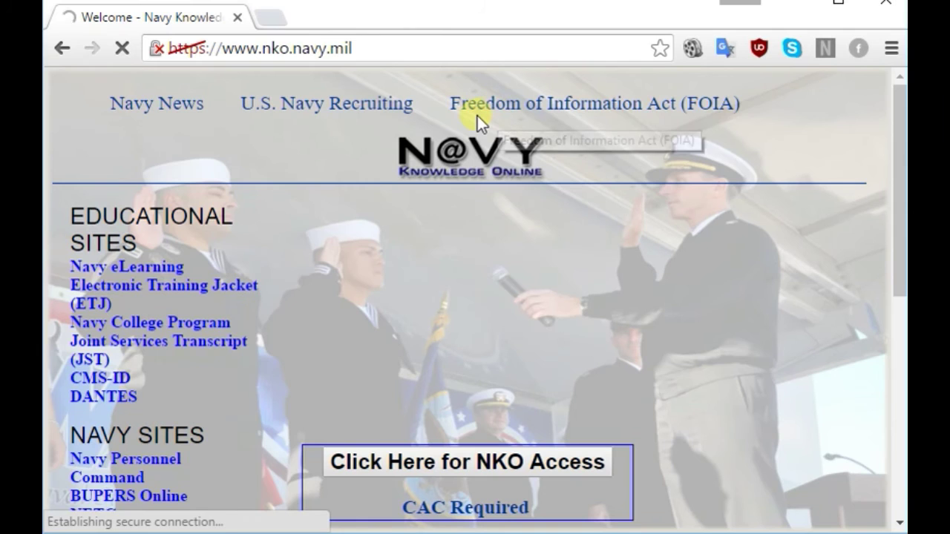